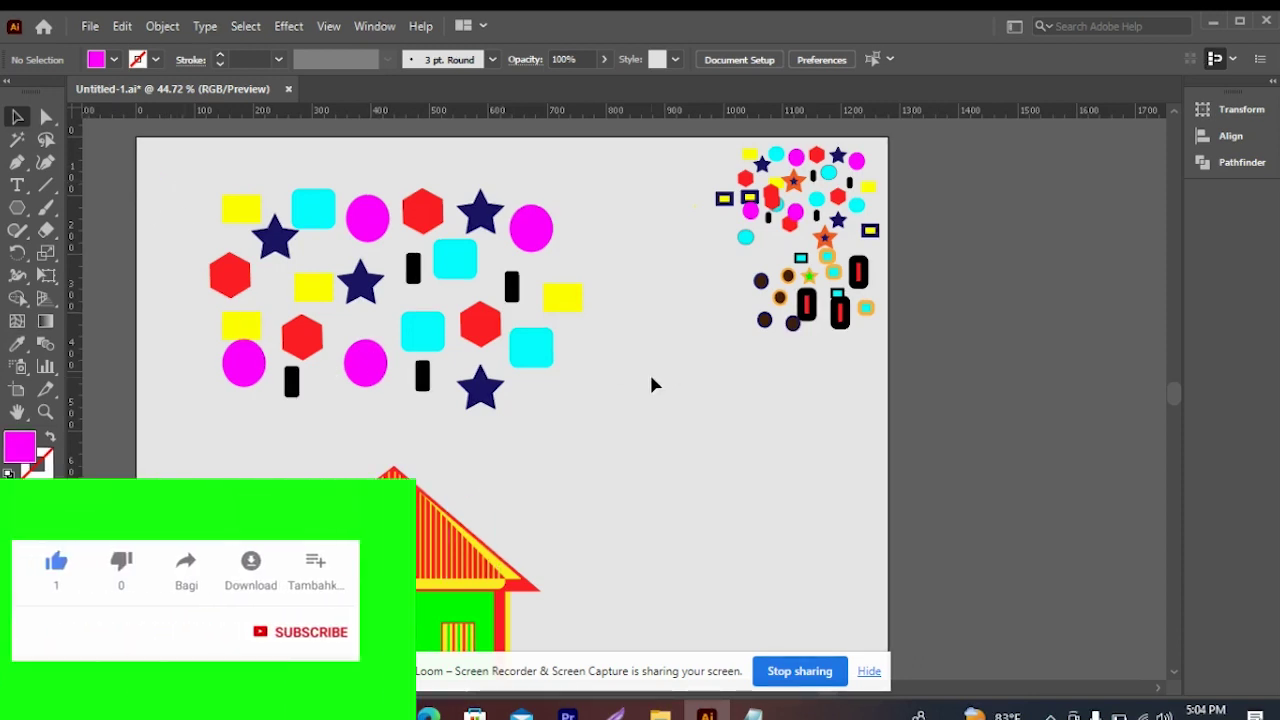
pyautogui.scroll(-3, 580, 368)
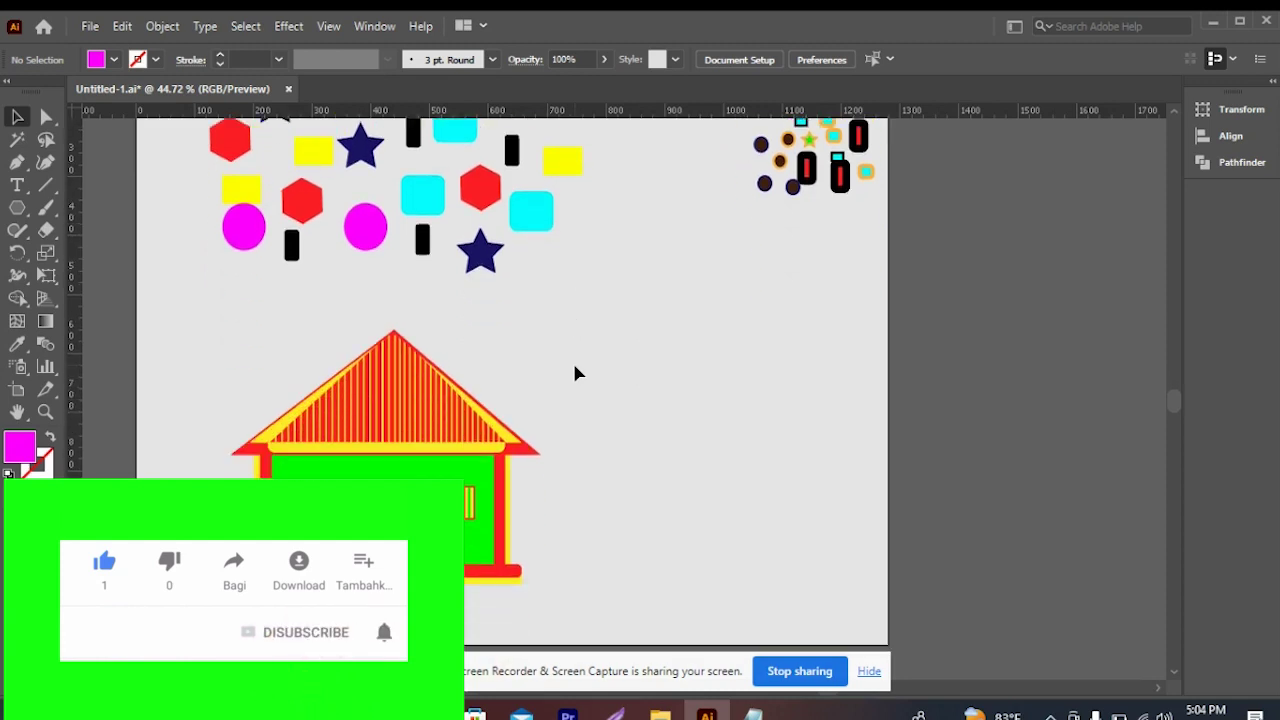
pyautogui.scroll(-2, 578, 378)
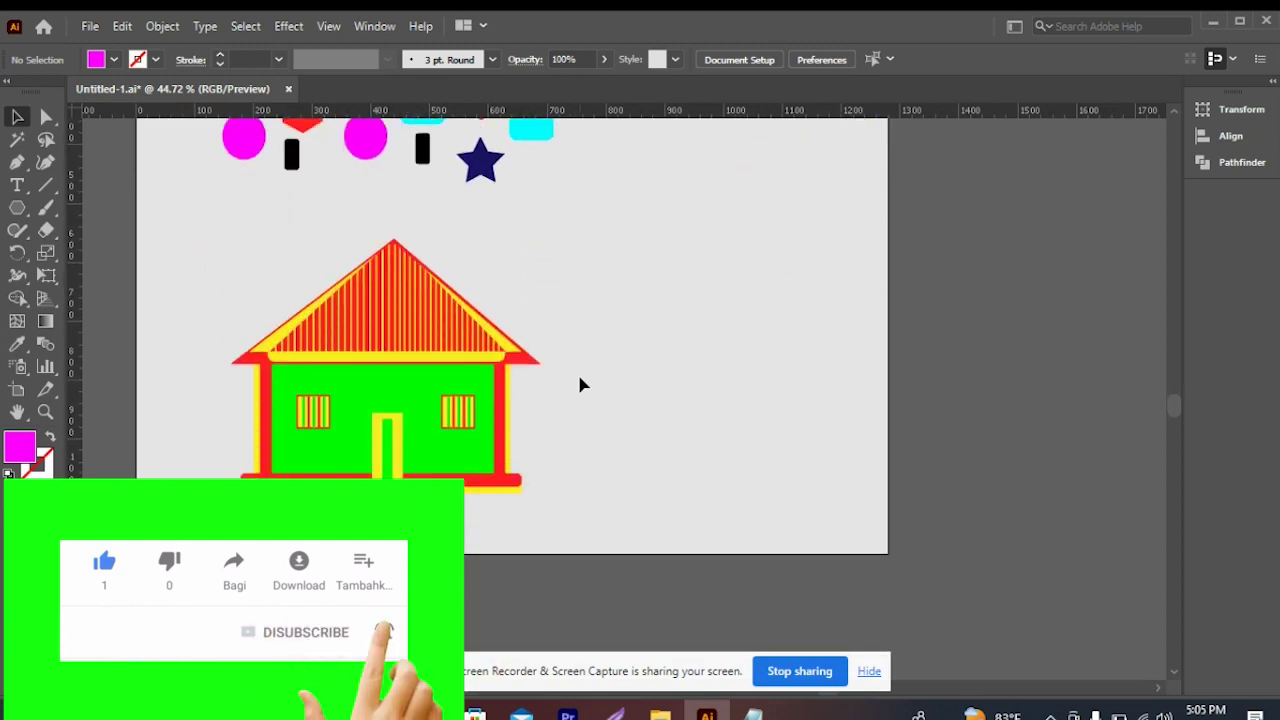
pyautogui.scroll(2, 580, 385)
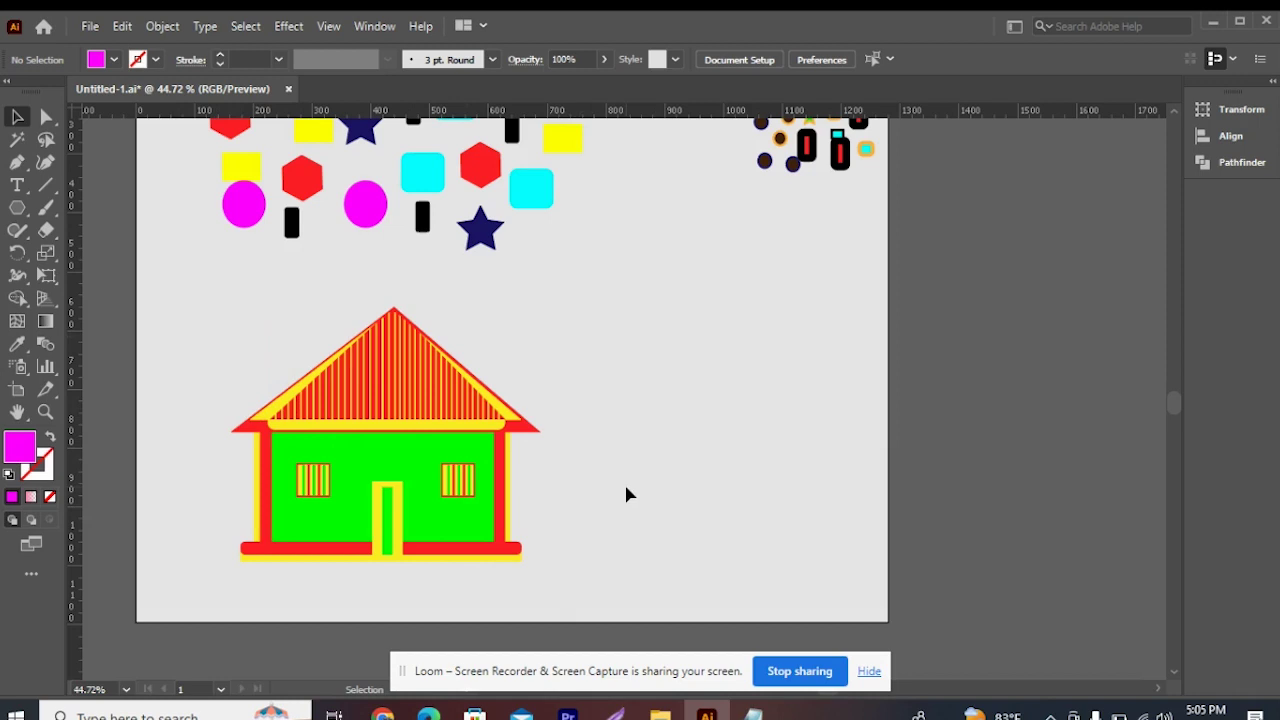
pyautogui.scroll(3, 627, 487)
pyautogui.scroll(2, 627, 493)
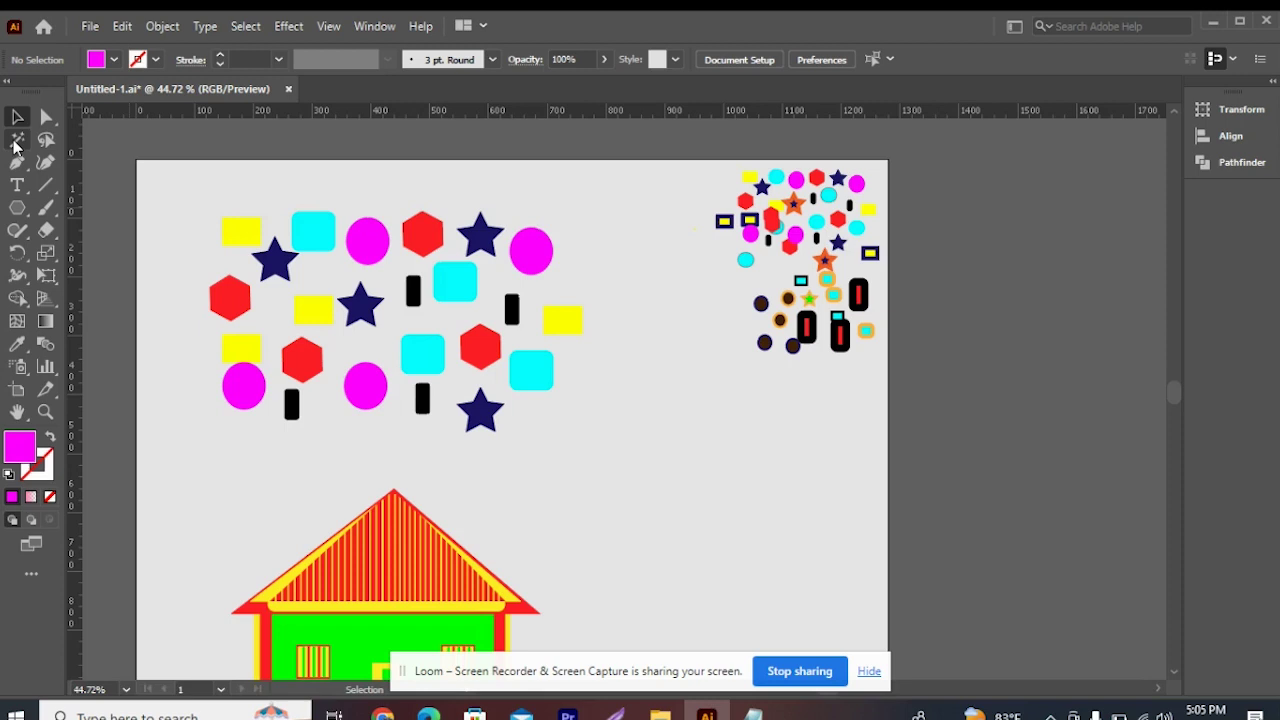
# Configure the Magic Wand to match by Fill Color instead of Opacity, and move its options panel clear of the artwork
pyautogui.click(17, 140)
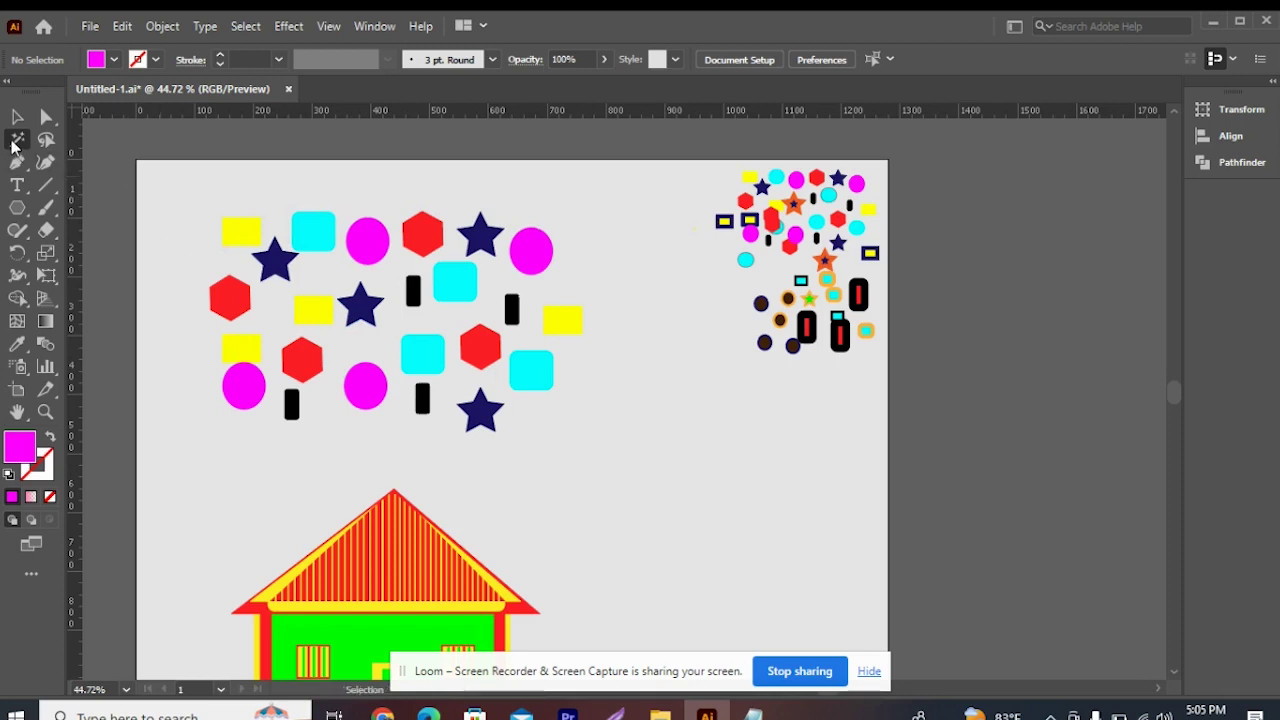
pyautogui.doubleClick(15, 142)
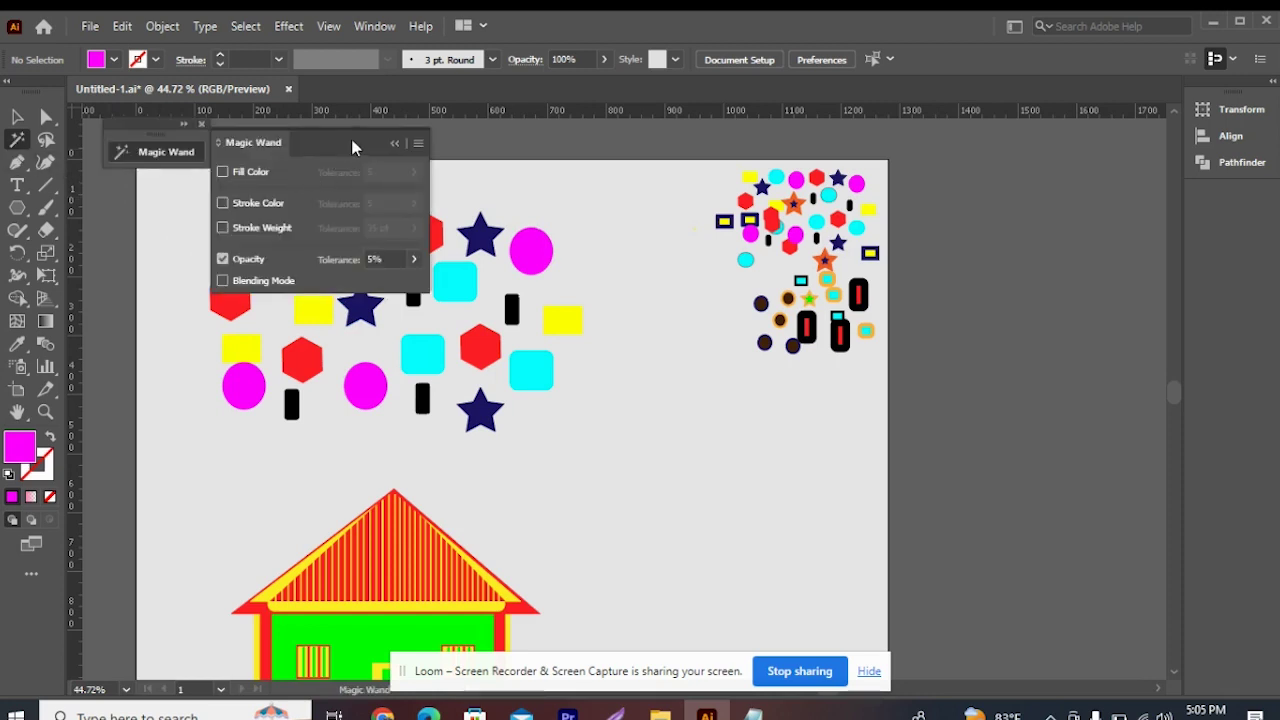
pyautogui.click(222, 172)
pyautogui.click(222, 259)
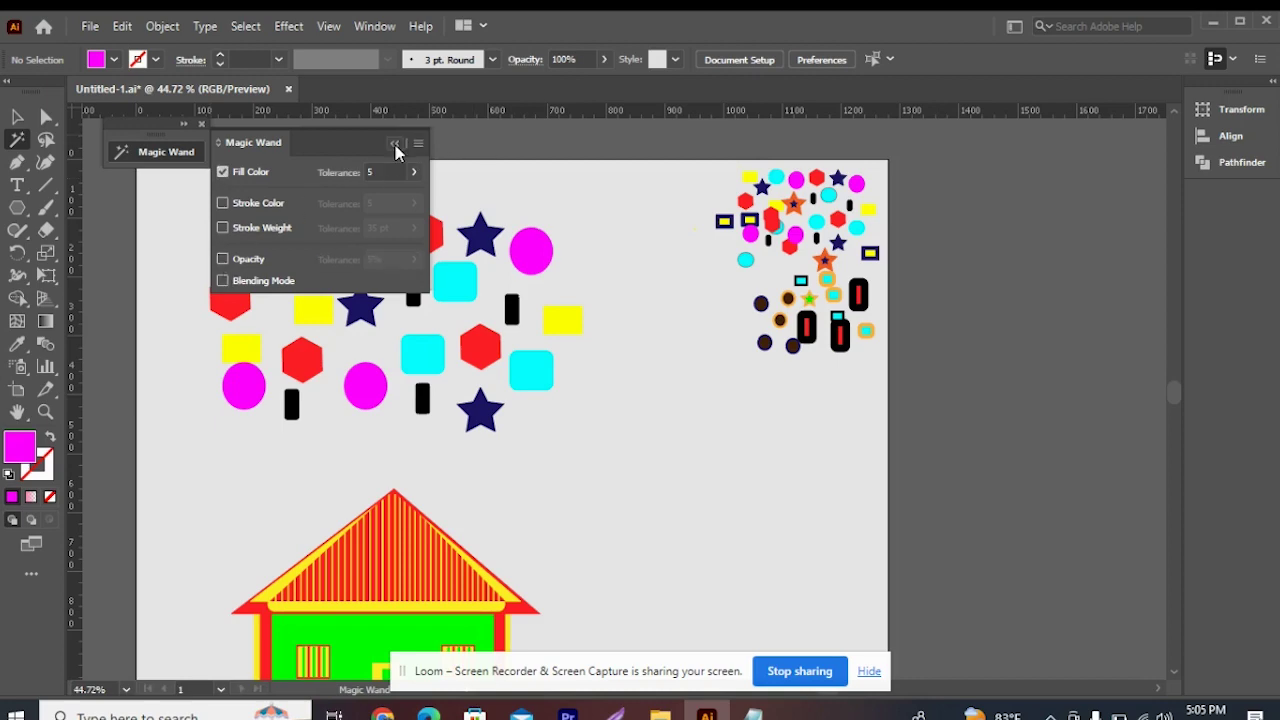
pyautogui.moveTo(360, 142); pyautogui.dragTo(219, 136)
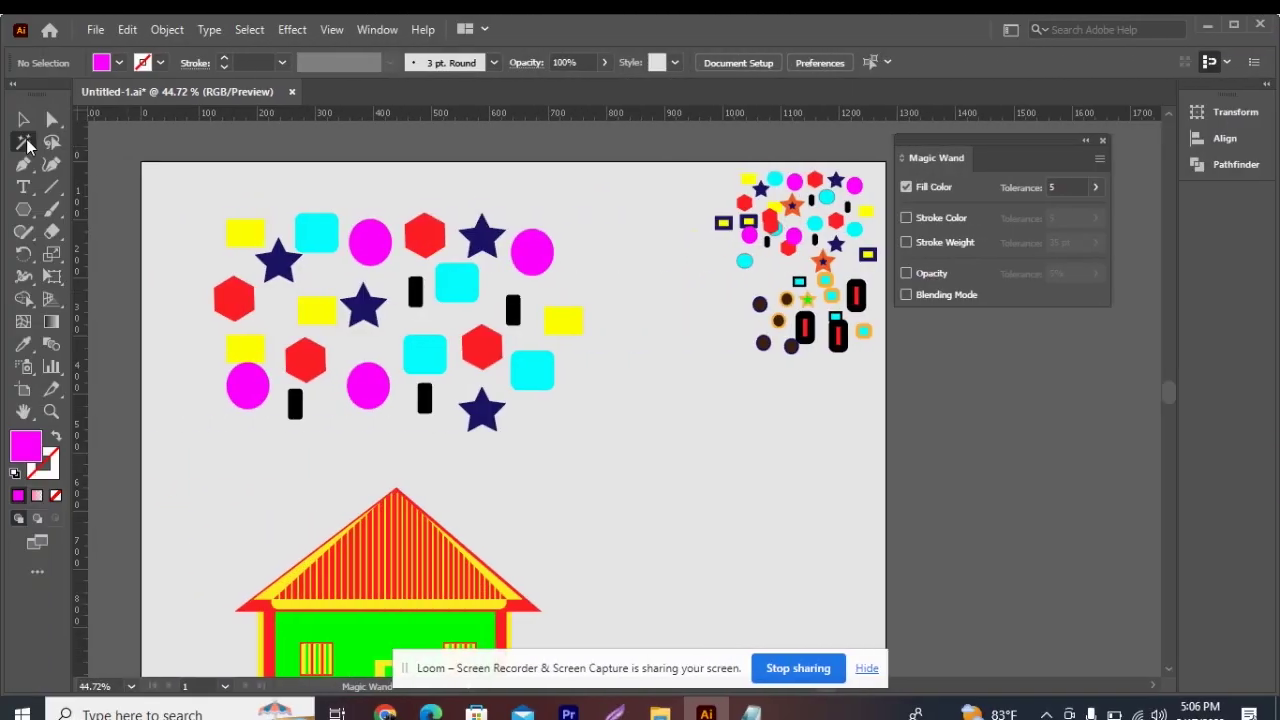
# Select every red-filled object with the Magic Wand, sampling a large red hexagon, and clear the selection
pyautogui.click(24, 142)
pyautogui.click(424, 244)
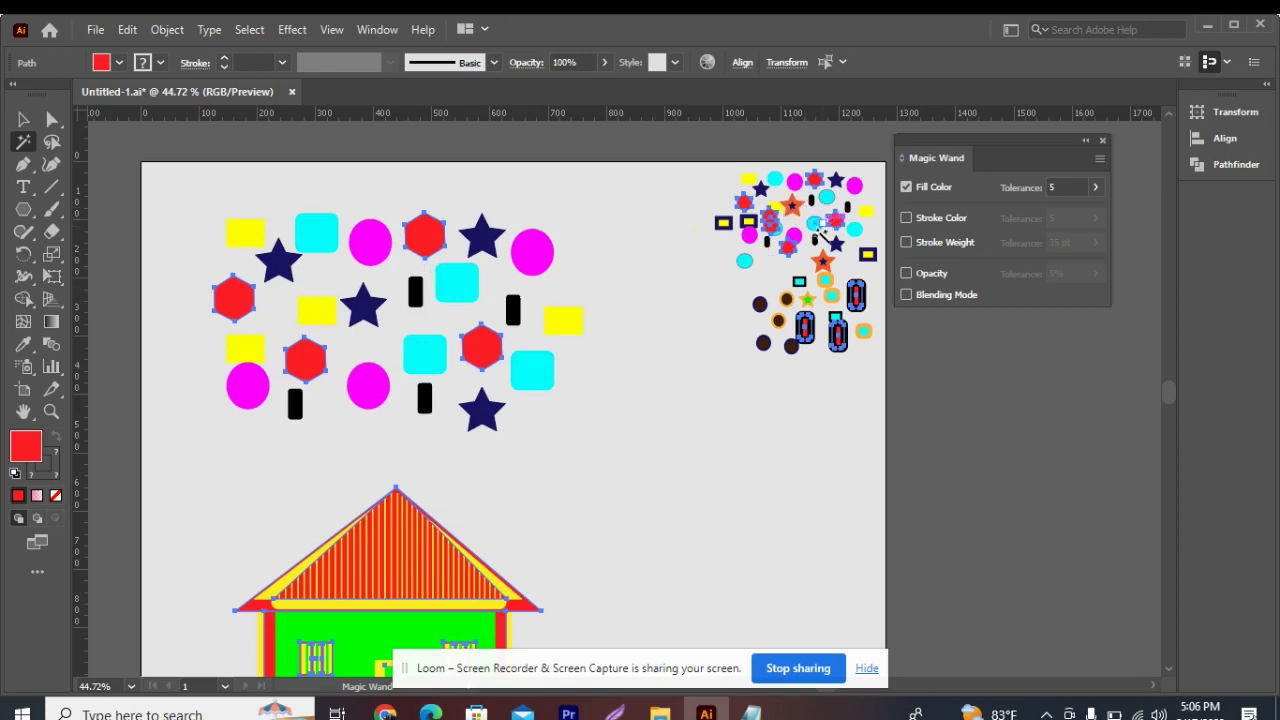
pyautogui.scroll(-3, 640, 540)
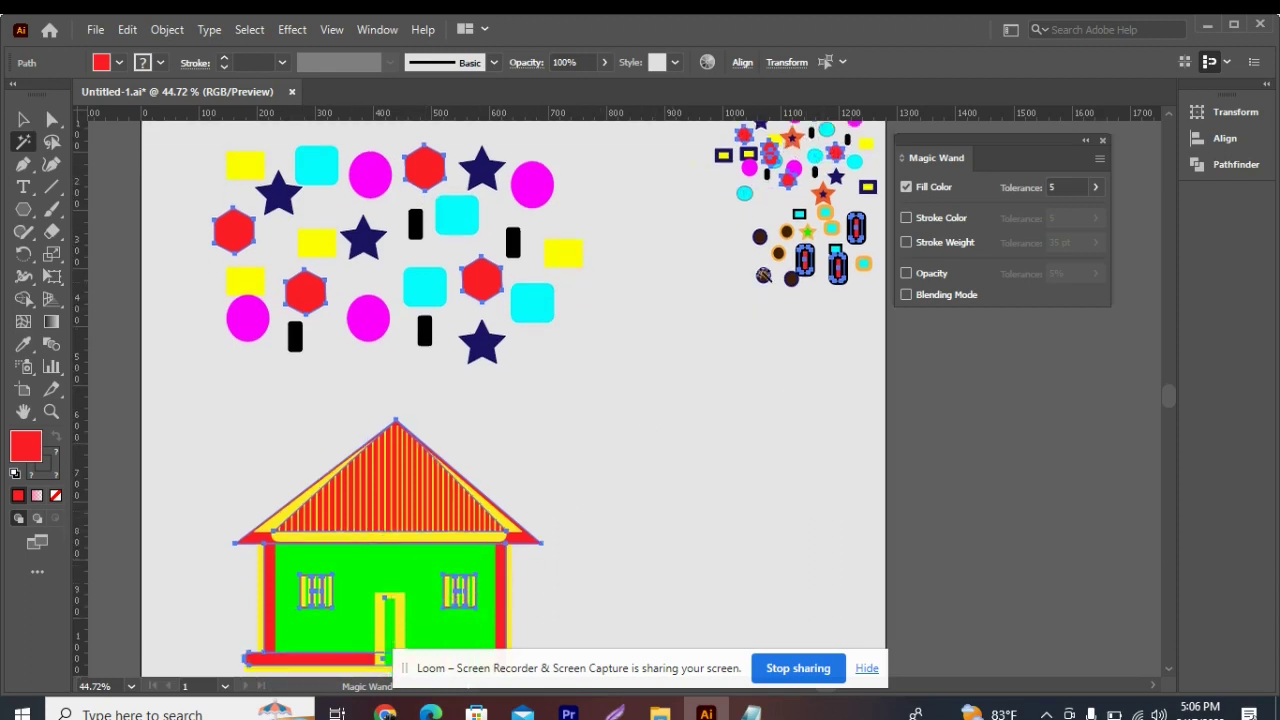
pyautogui.scroll(1, 816, 424)
pyautogui.scroll(1, 816, 424)
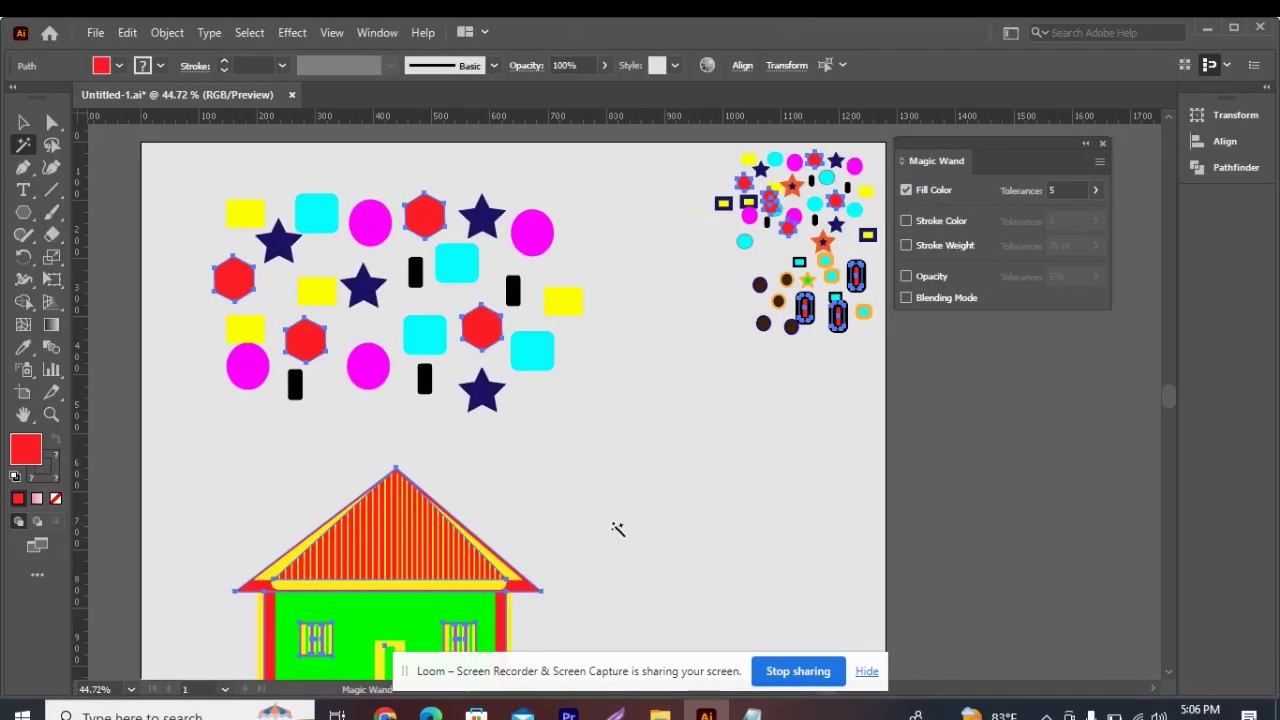
pyautogui.click(20, 124)
pyautogui.click(166, 156)
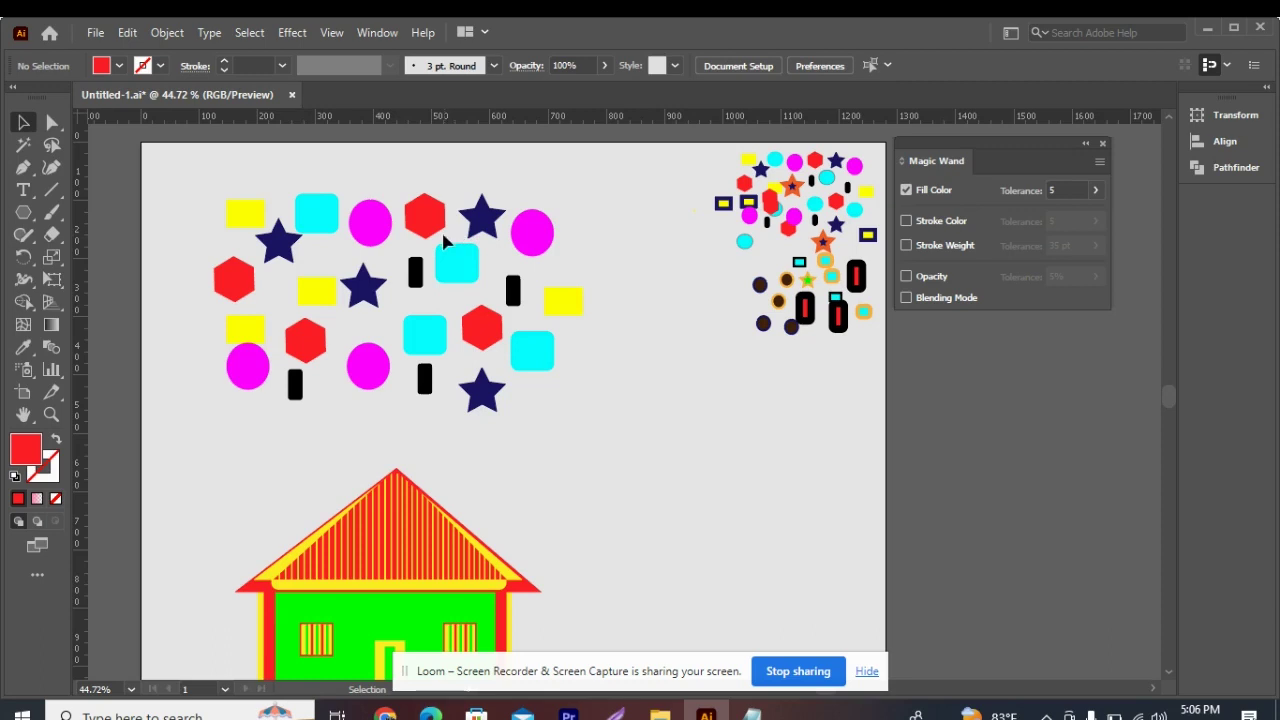
# Select the four large red hexagons one at a time with the Selection tool, and clear the selection
pyautogui.click(440, 228)
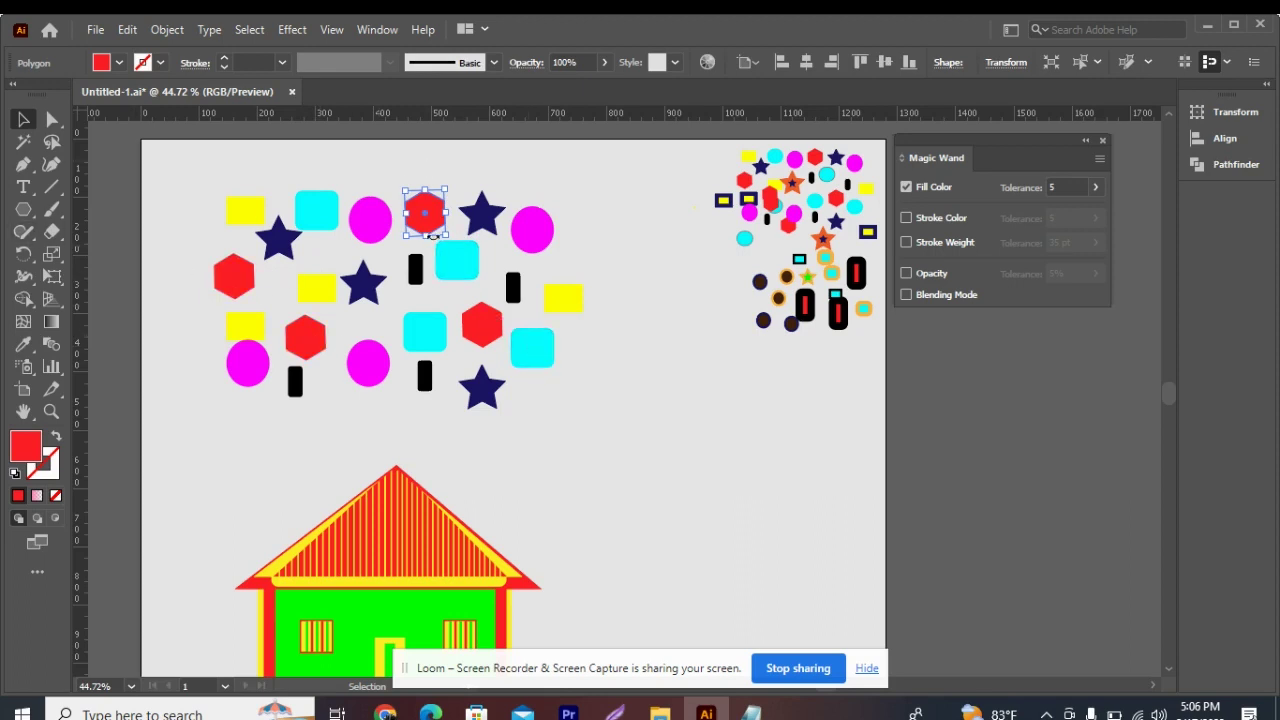
pyautogui.keyDown('shift'); pyautogui.click(240, 277); pyautogui.keyUp('shift')
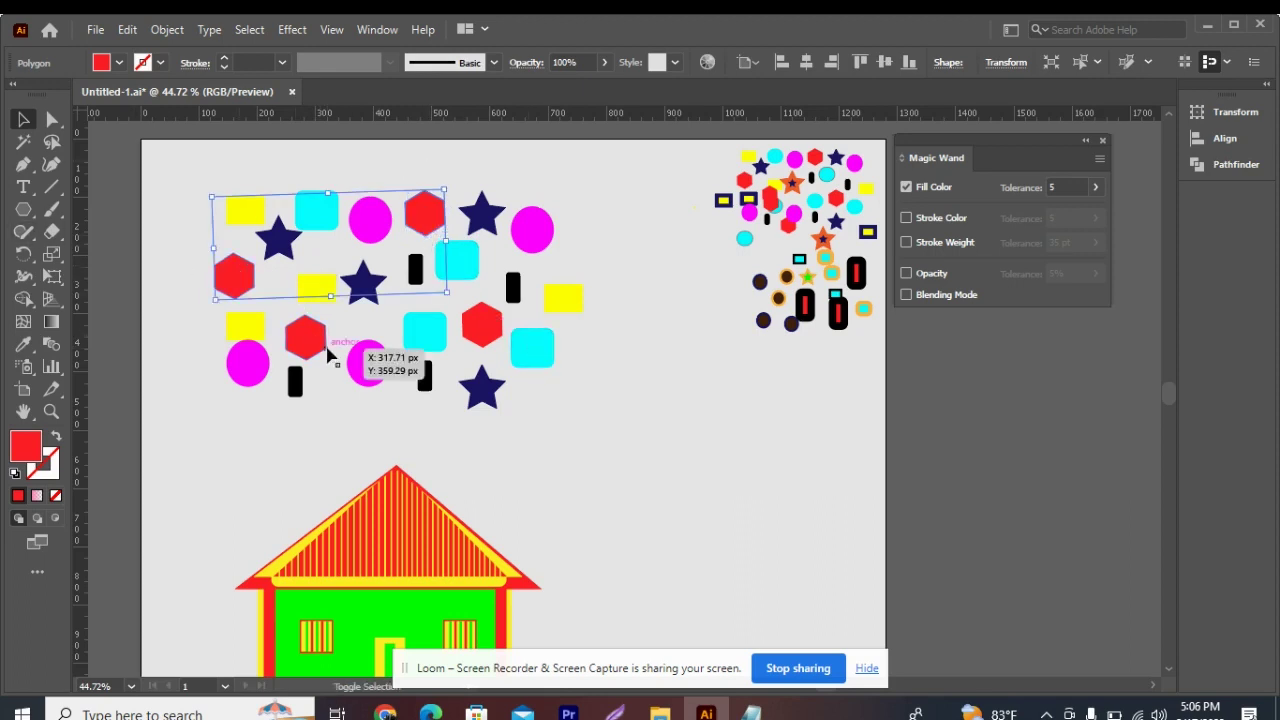
pyautogui.keyDown('shift'); pyautogui.click(322, 350); pyautogui.keyUp('shift')
pyautogui.keyDown('shift'); pyautogui.click(485, 338); pyautogui.keyUp('shift')
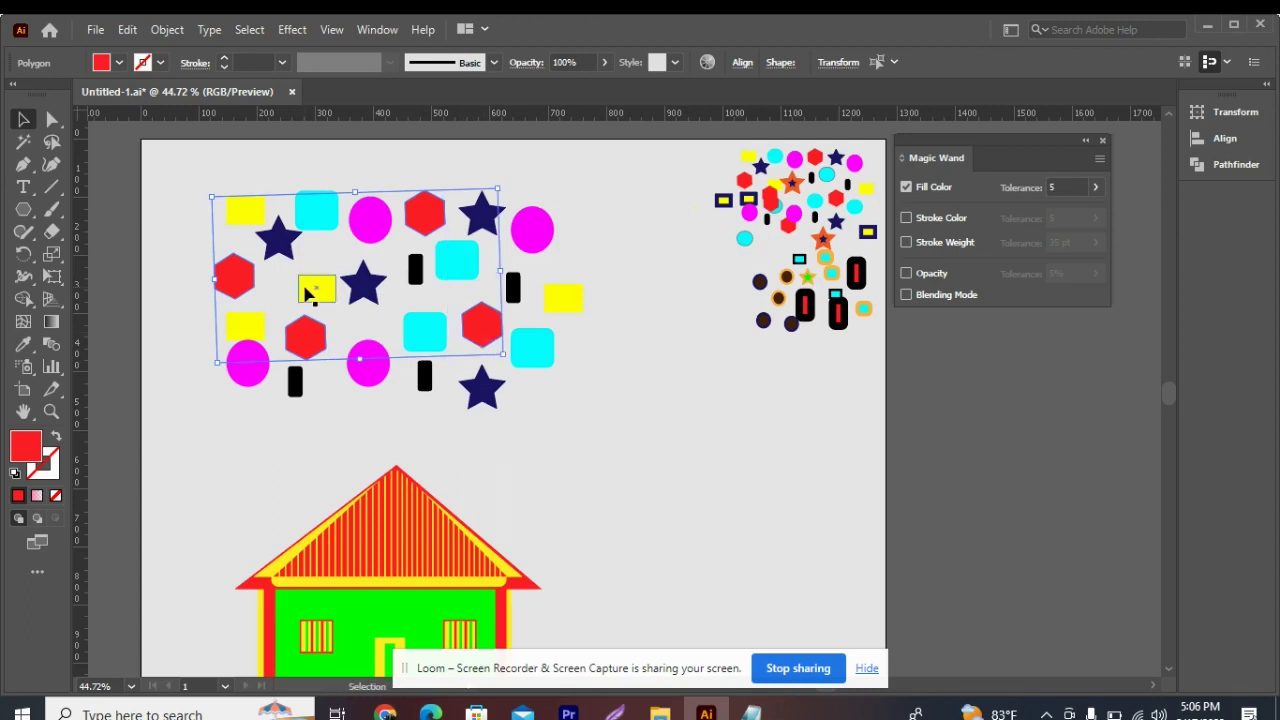
pyautogui.click(200, 249)
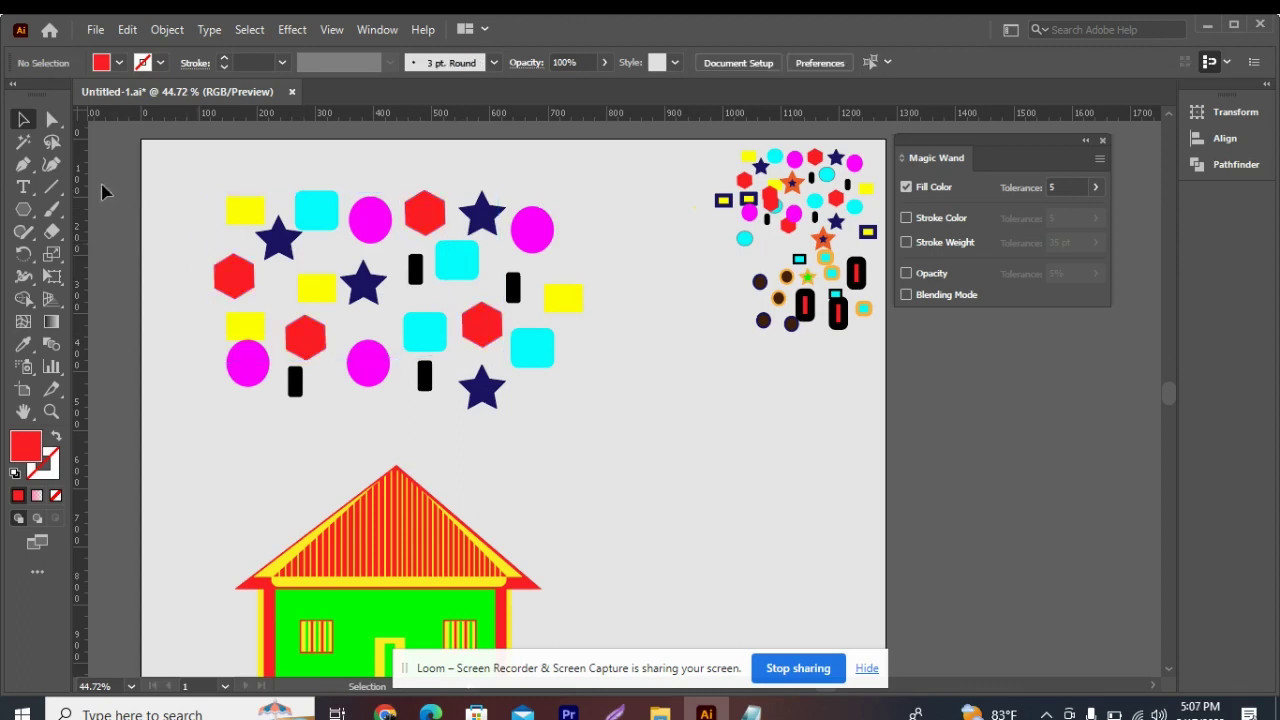
# Try a bright green fill on all yellow-filled rectangles selected together with the Magic Wand
pyautogui.click(25, 143)
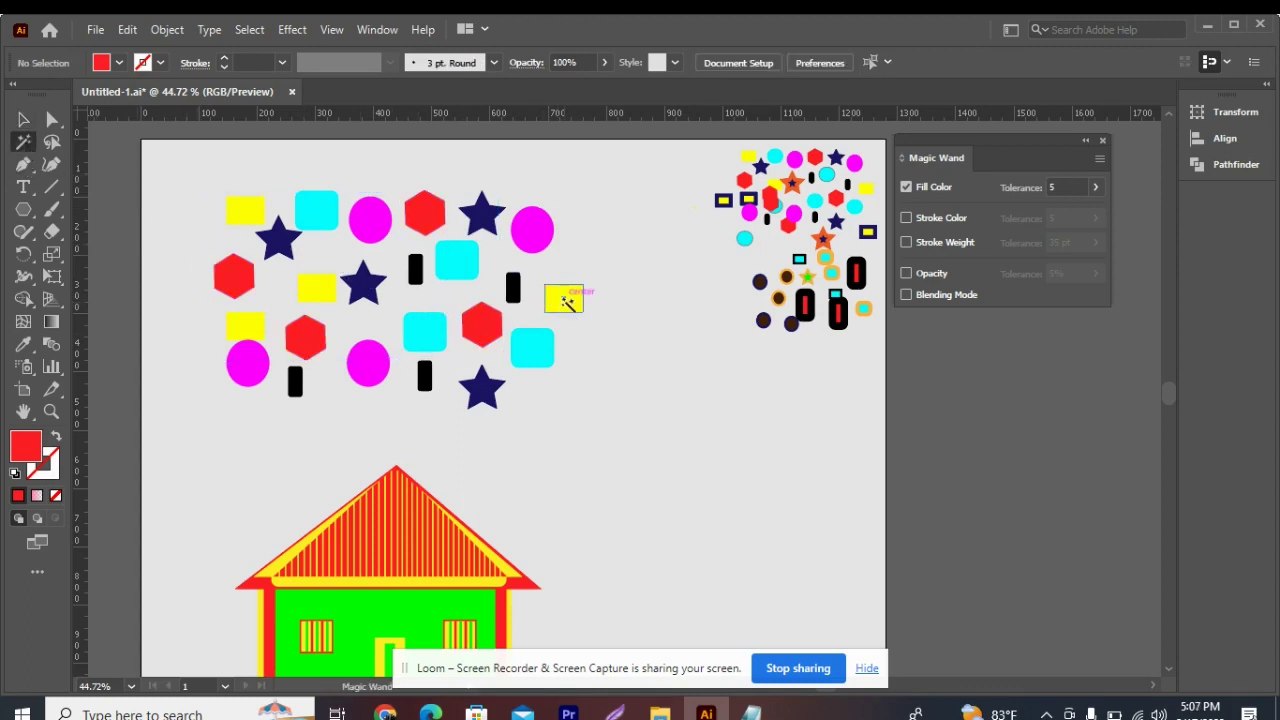
pyautogui.click(566, 300)
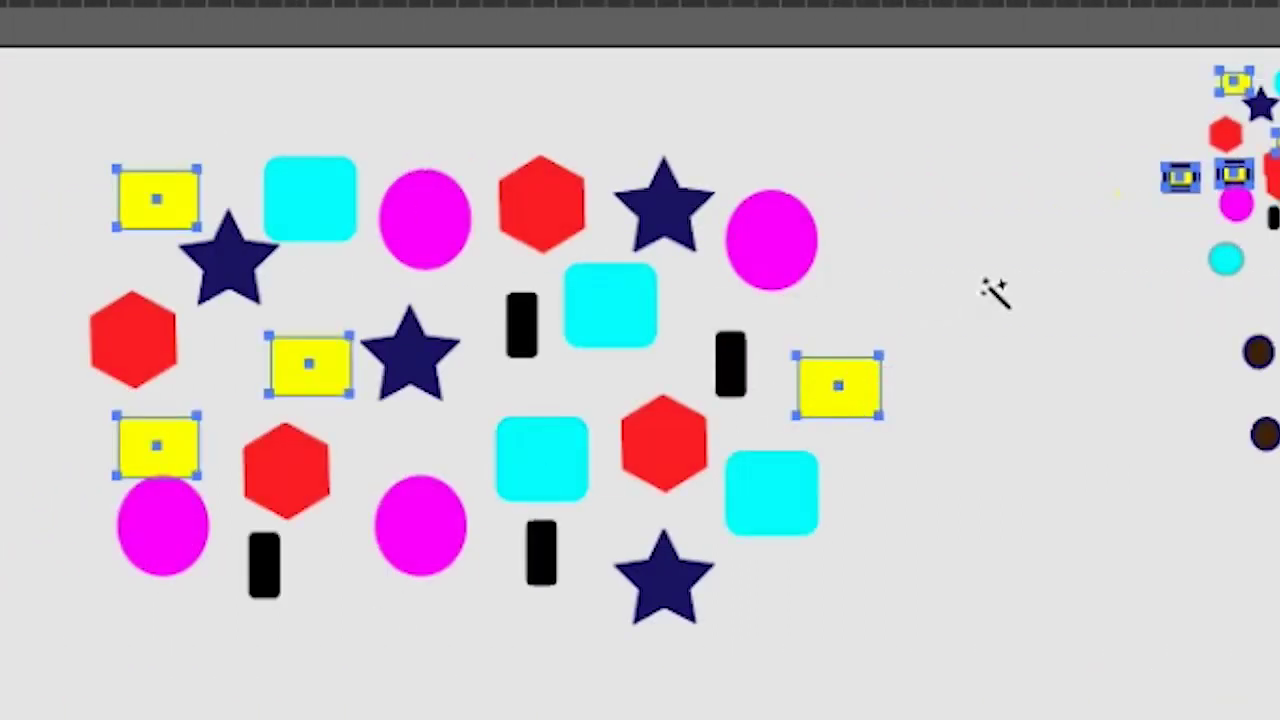
pyautogui.click(34, 157)
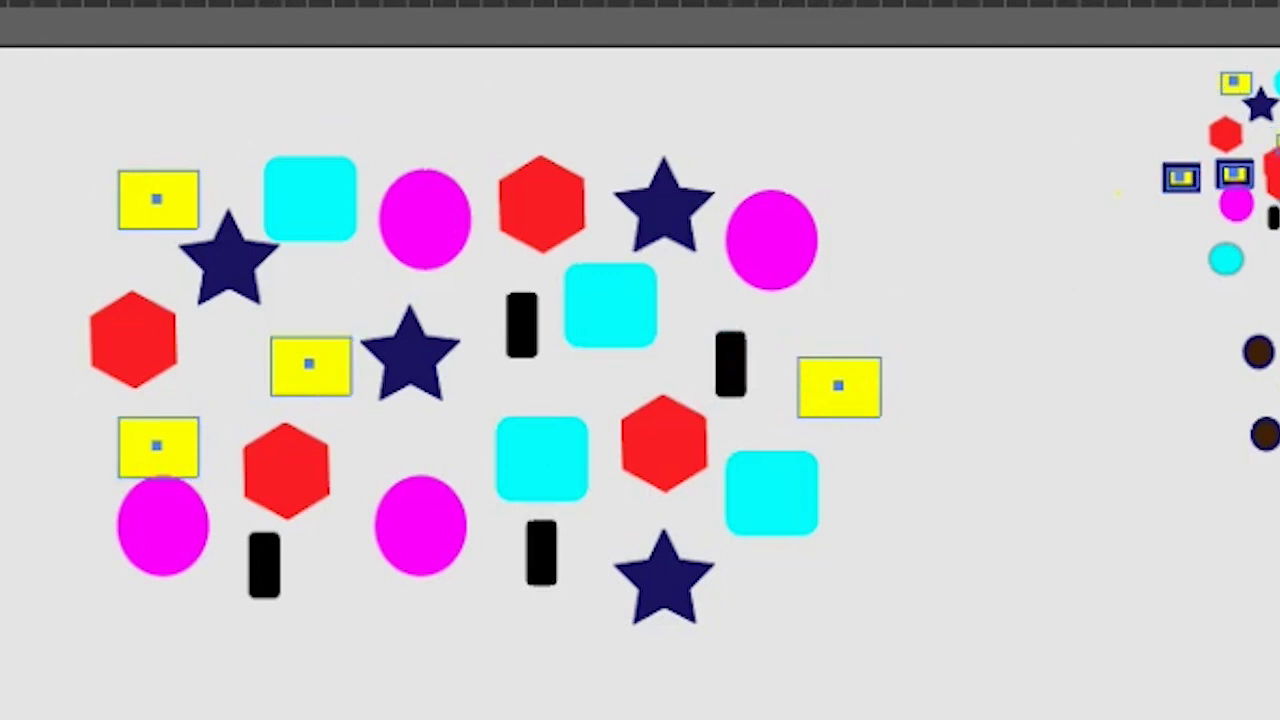
pyautogui.click(2, 10)
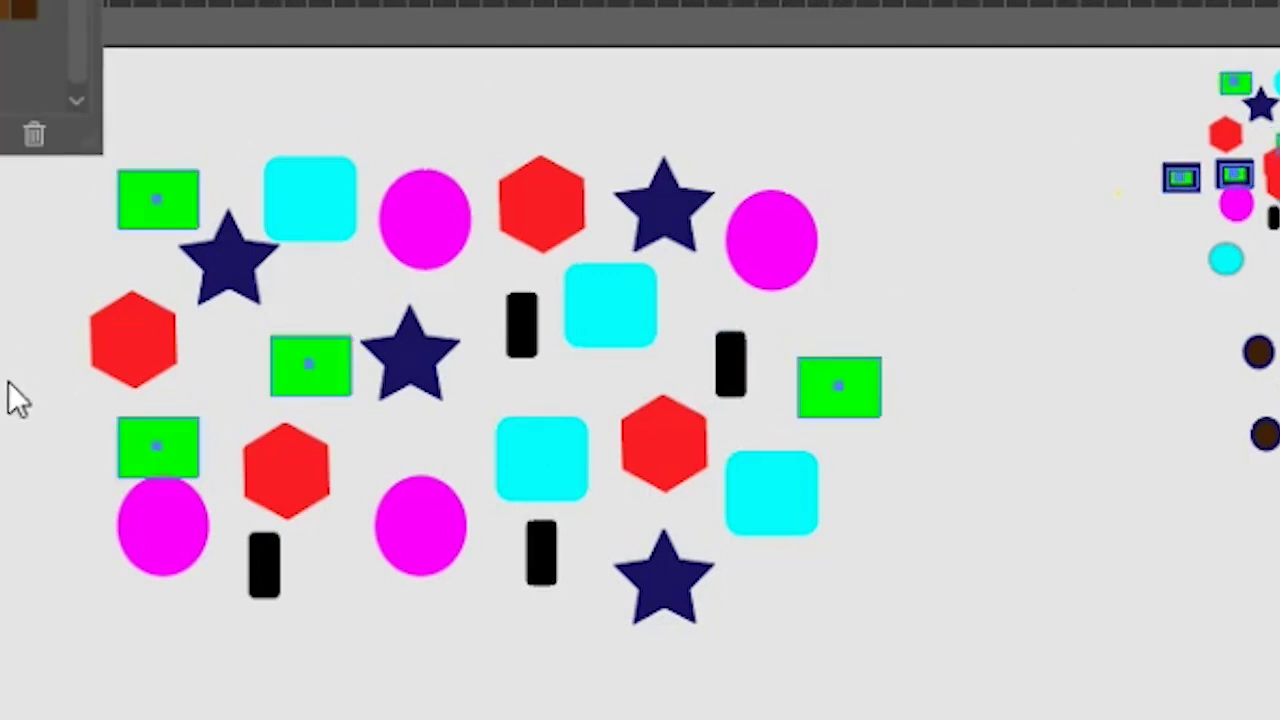
pyautogui.click(12, 380)
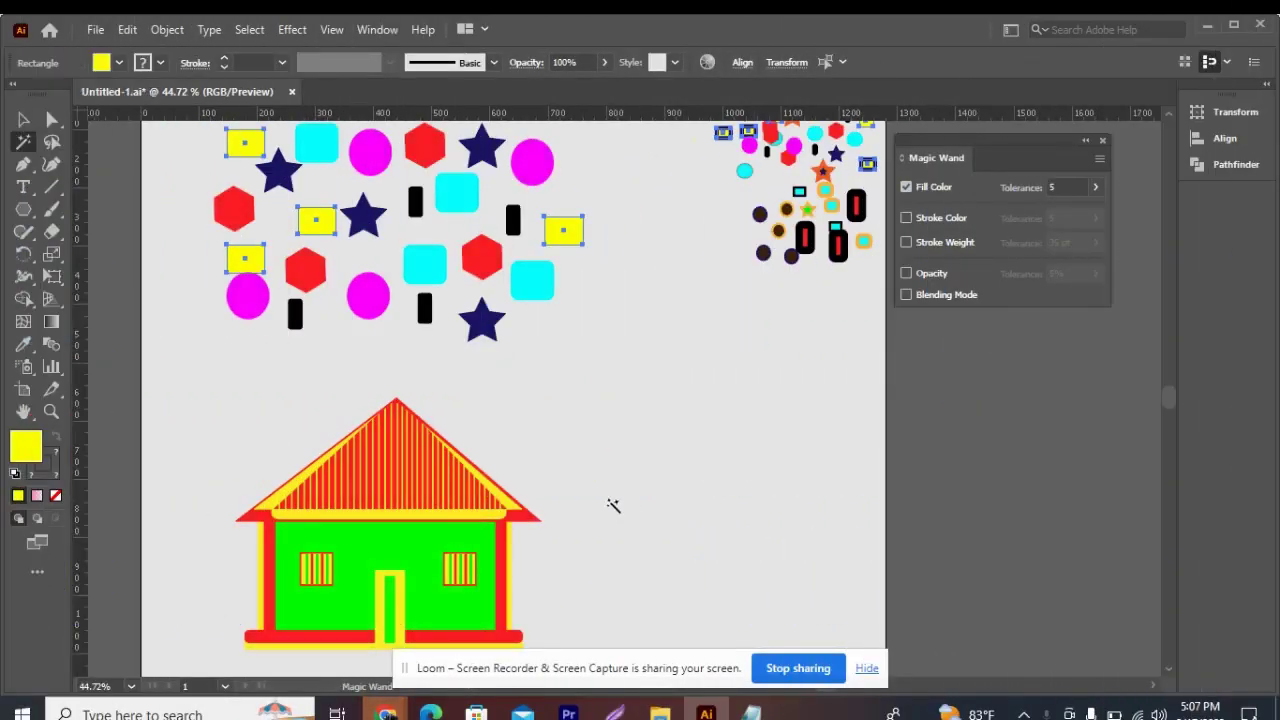
# Recolor all black-filled small rectangles to dark green 486D13, selecting them together with the Magic Wand, and deselect them
pyautogui.click(415, 205)
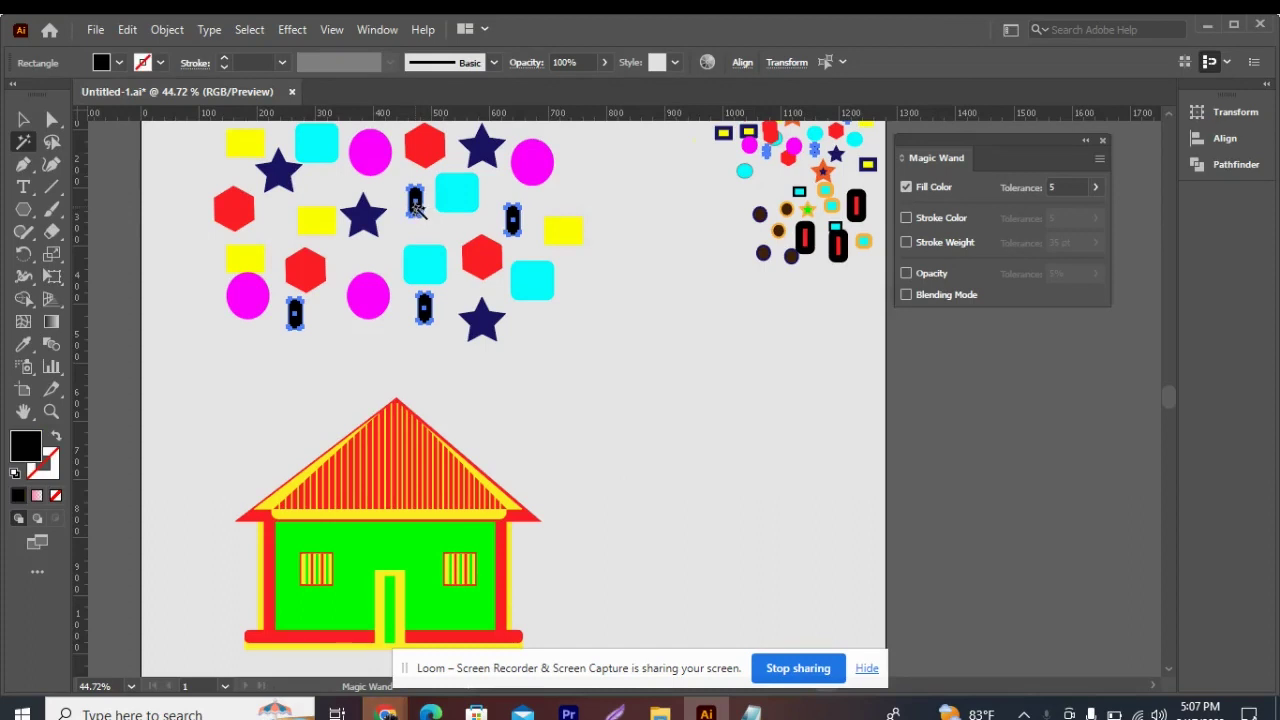
pyautogui.click(120, 66)
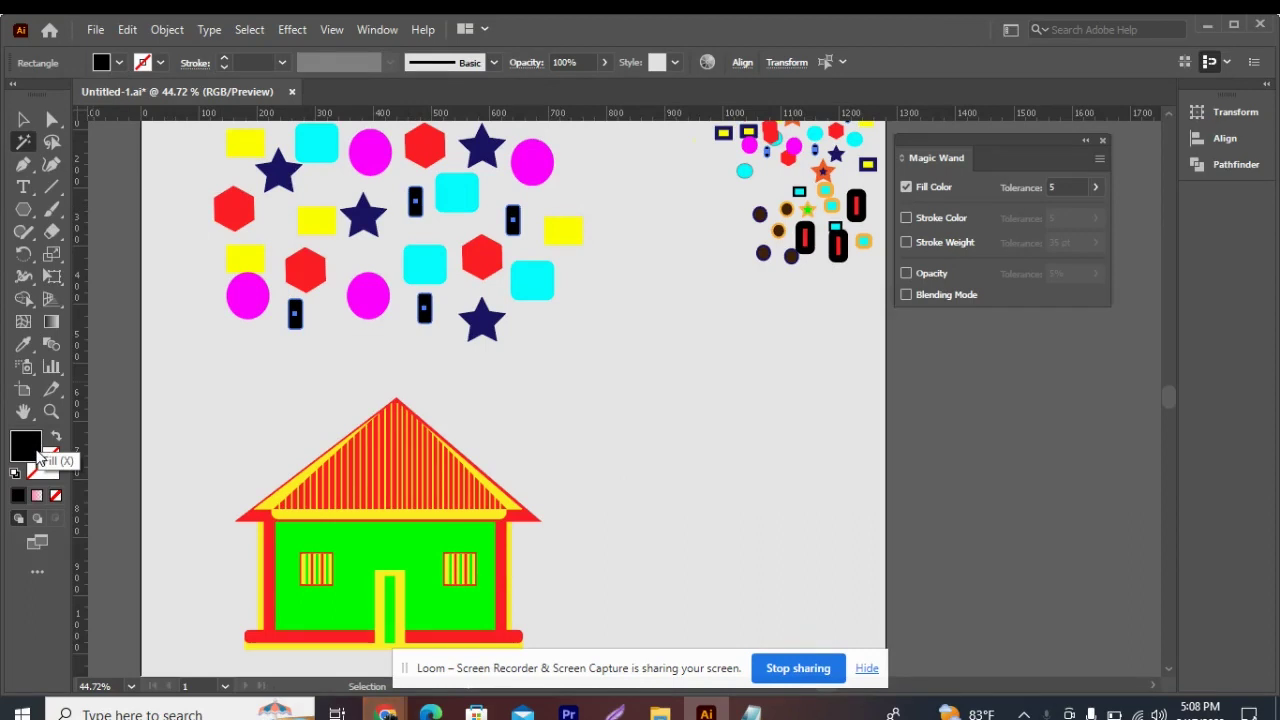
pyautogui.doubleClick(38, 448)
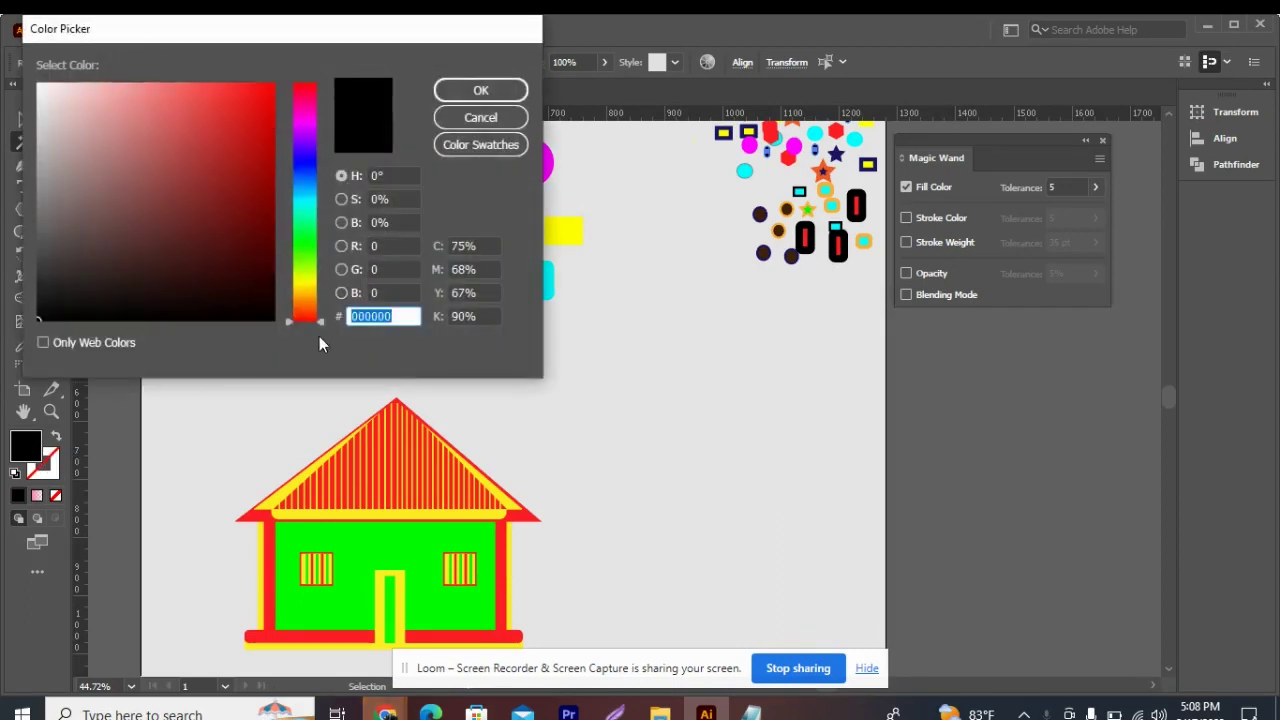
pyautogui.click(309, 266)
pyautogui.click(235, 219)
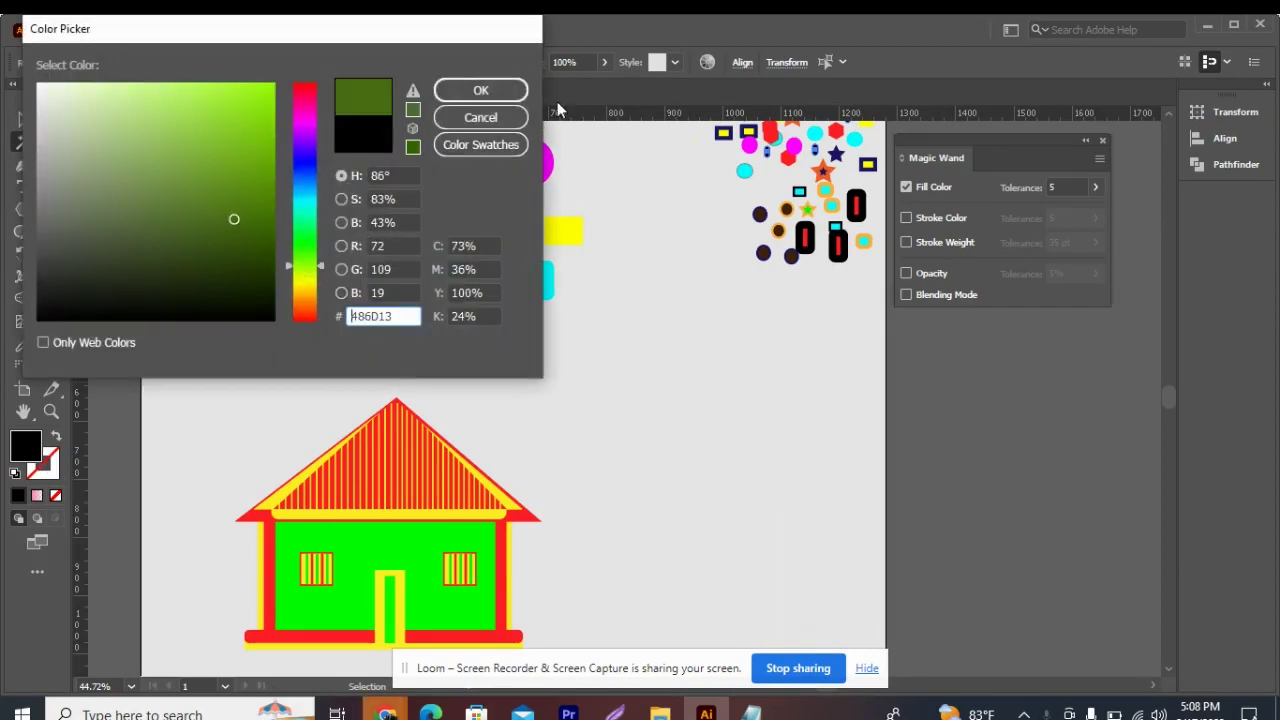
pyautogui.click(480, 90)
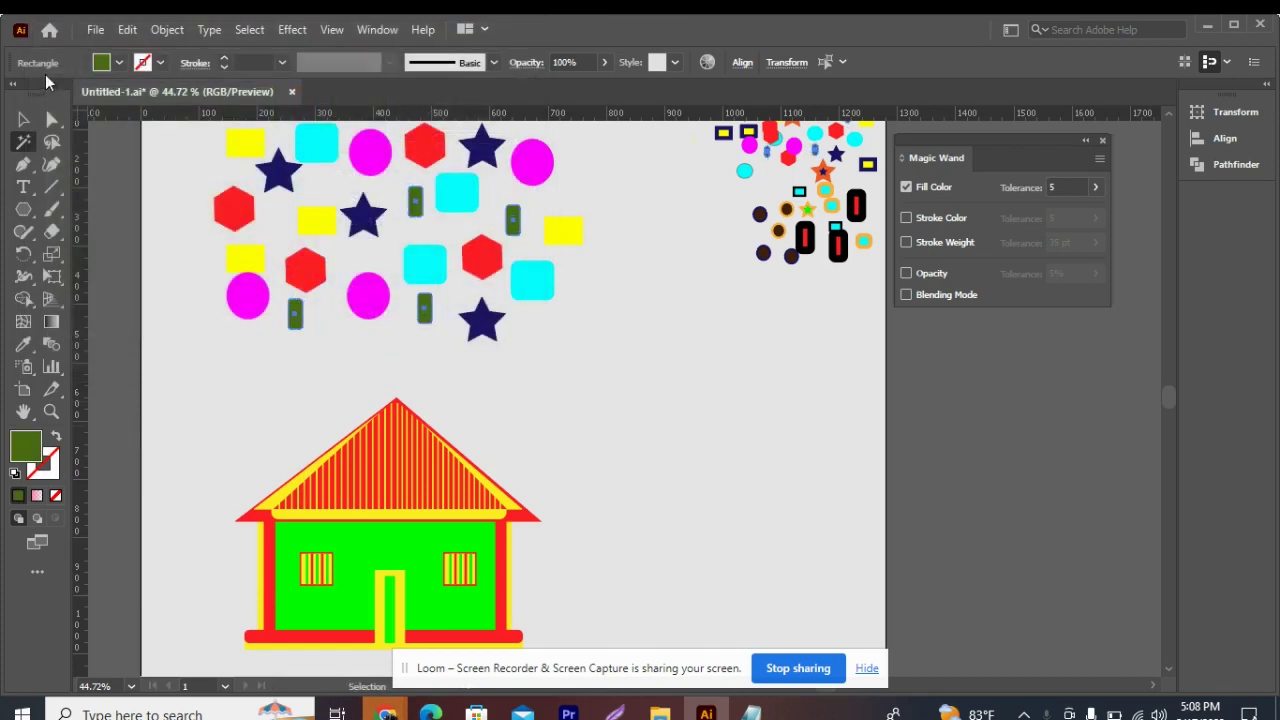
pyautogui.click(21, 118)
pyautogui.click(208, 343)
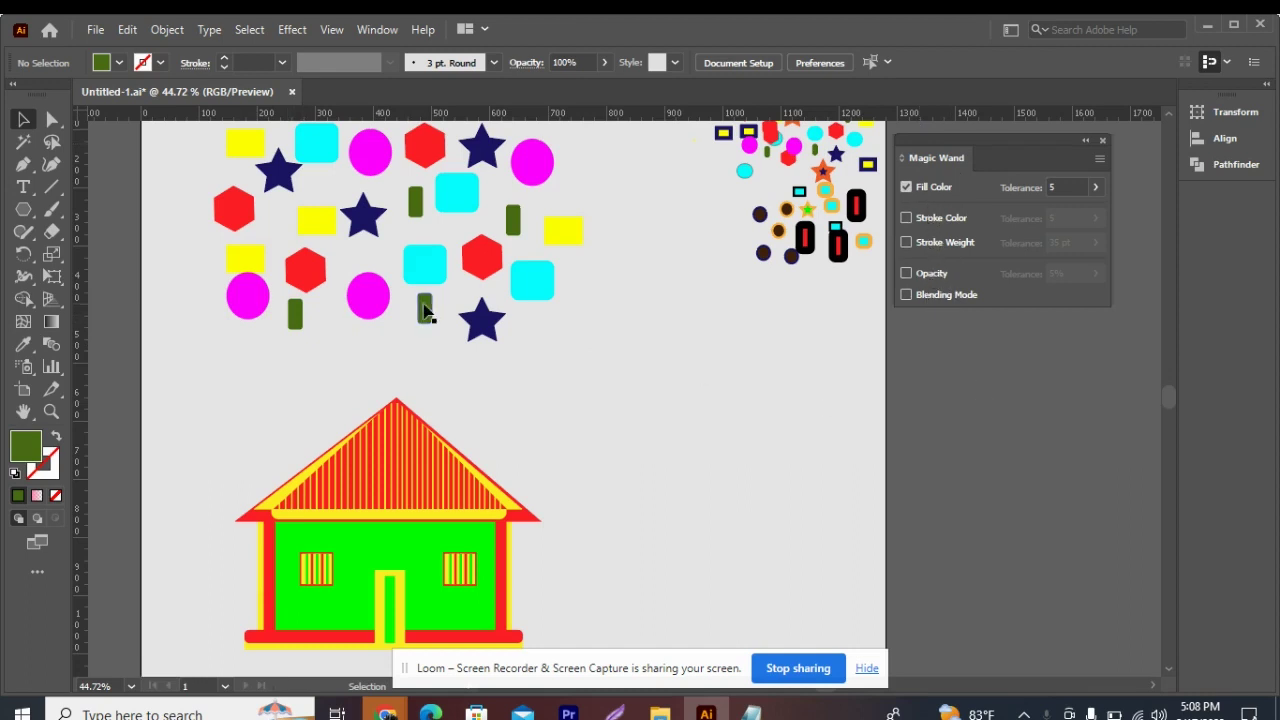
# Select all dark green rectangles by their shared fill color with the Magic Wand, and clear the selection
pyautogui.click(30, 146)
pyautogui.click(414, 214)
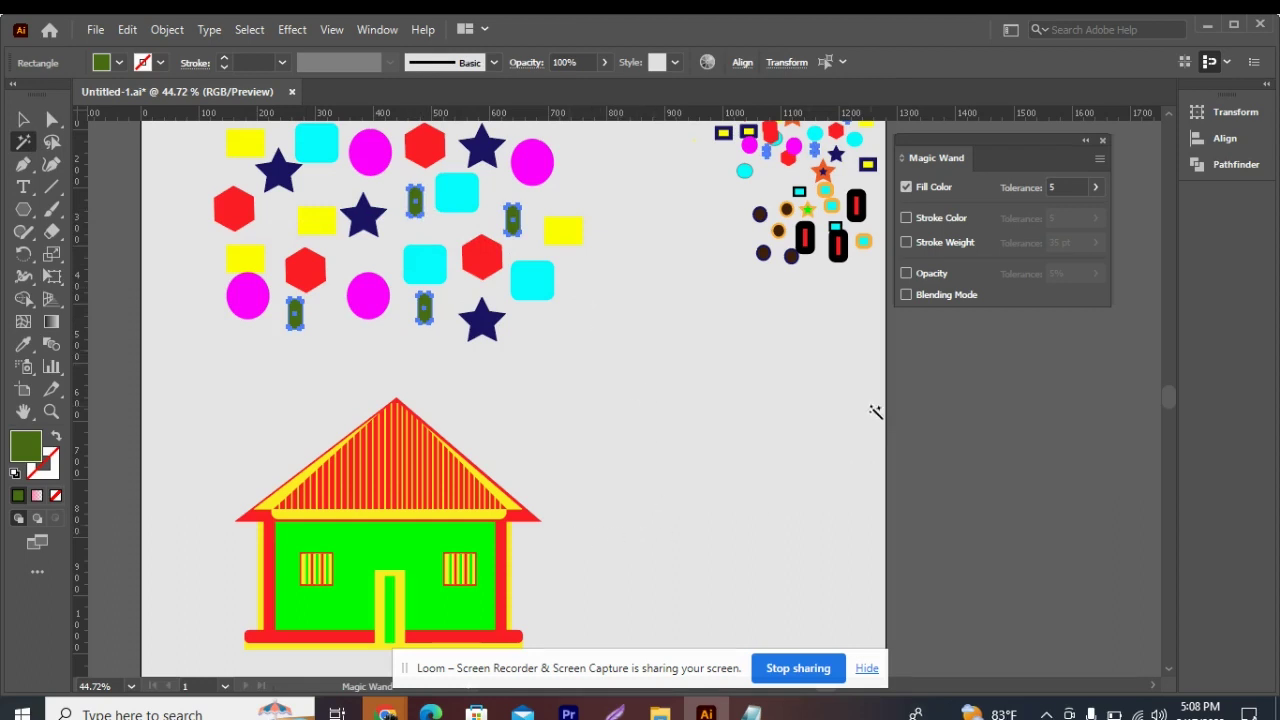
pyautogui.scroll(-3, 877, 411)
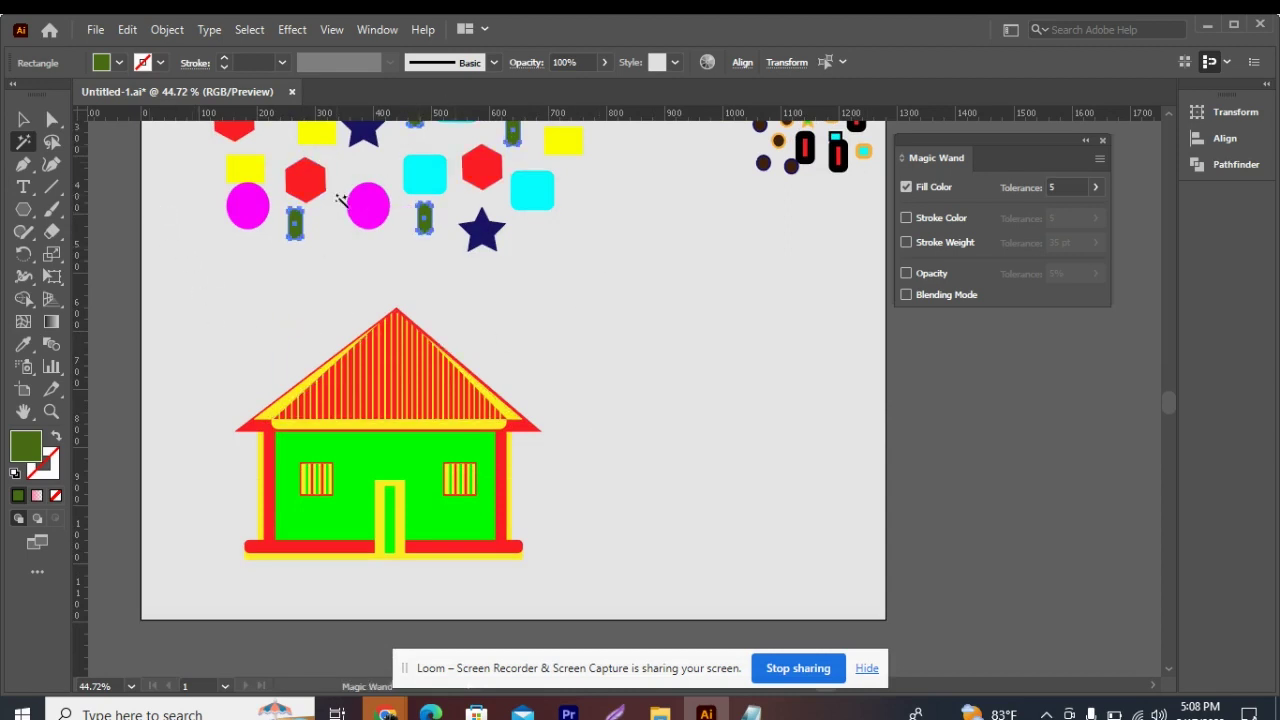
pyautogui.click(23, 120)
pyautogui.click(212, 303)
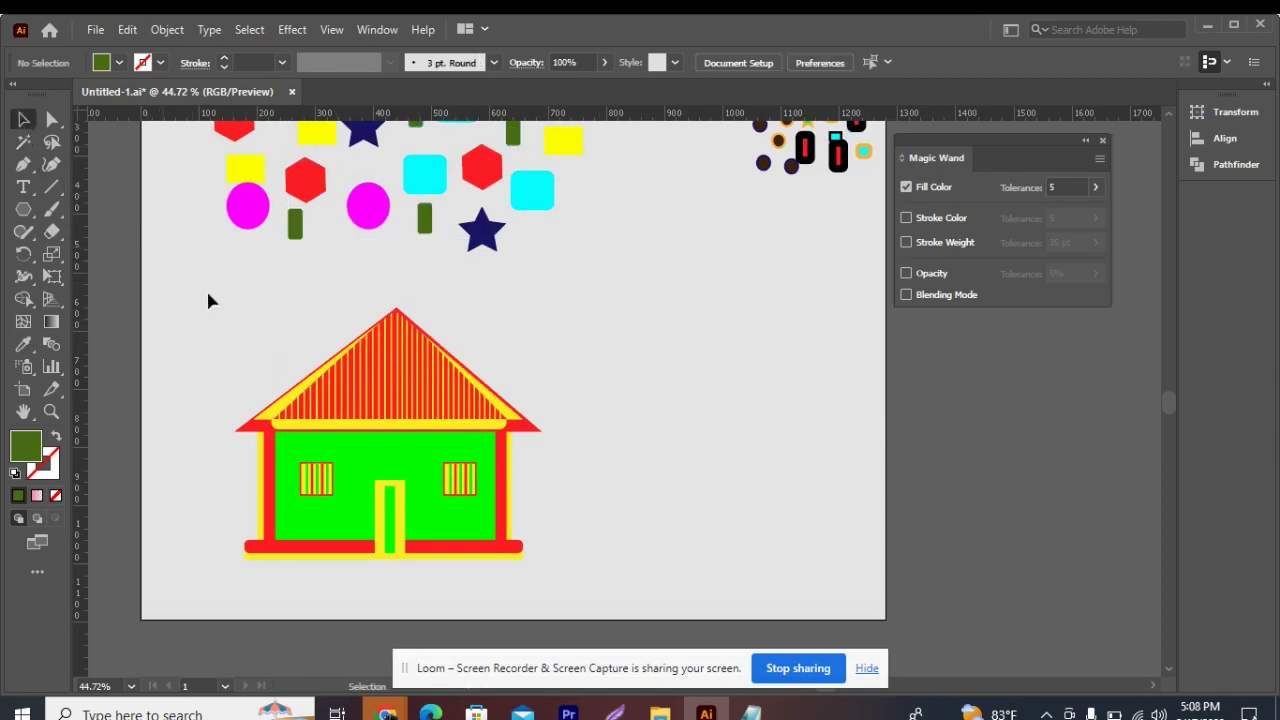
# Select the whole house with a selection marquee, and clear the selection
pyautogui.moveTo(335, 520); pyautogui.dragTo(551, 543)
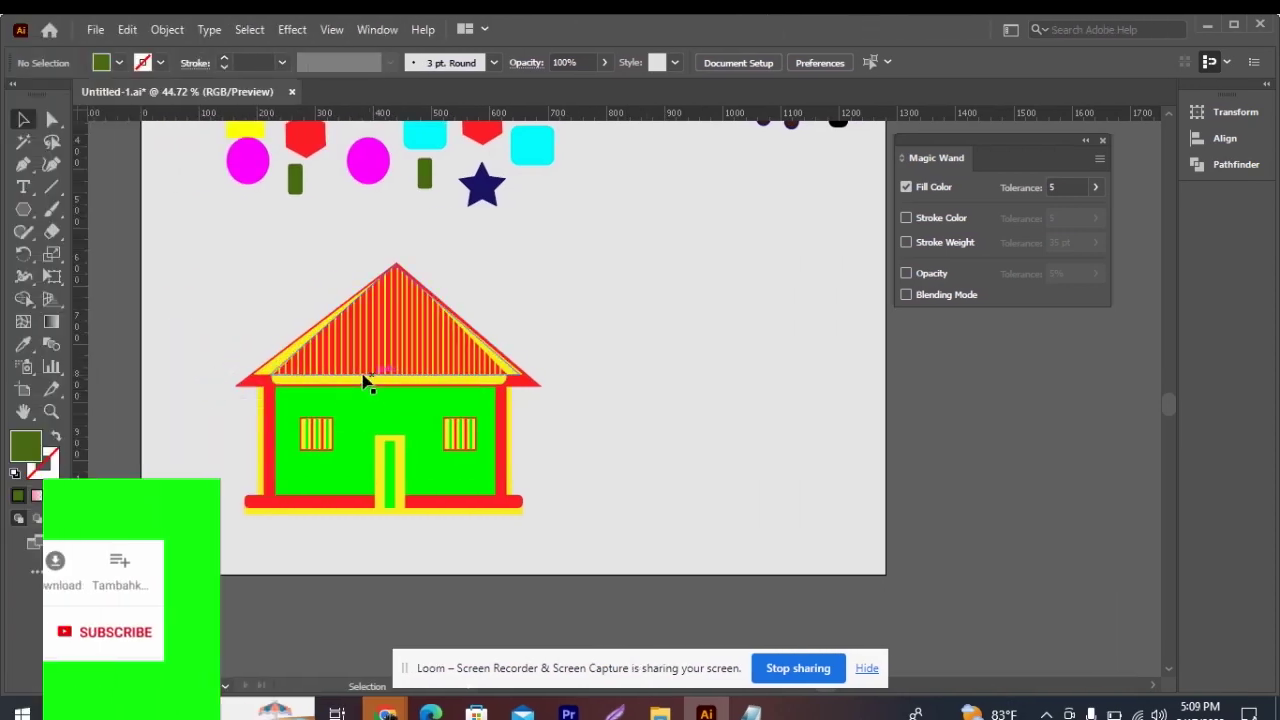
pyautogui.moveTo(246, 320); pyautogui.dragTo(527, 488)
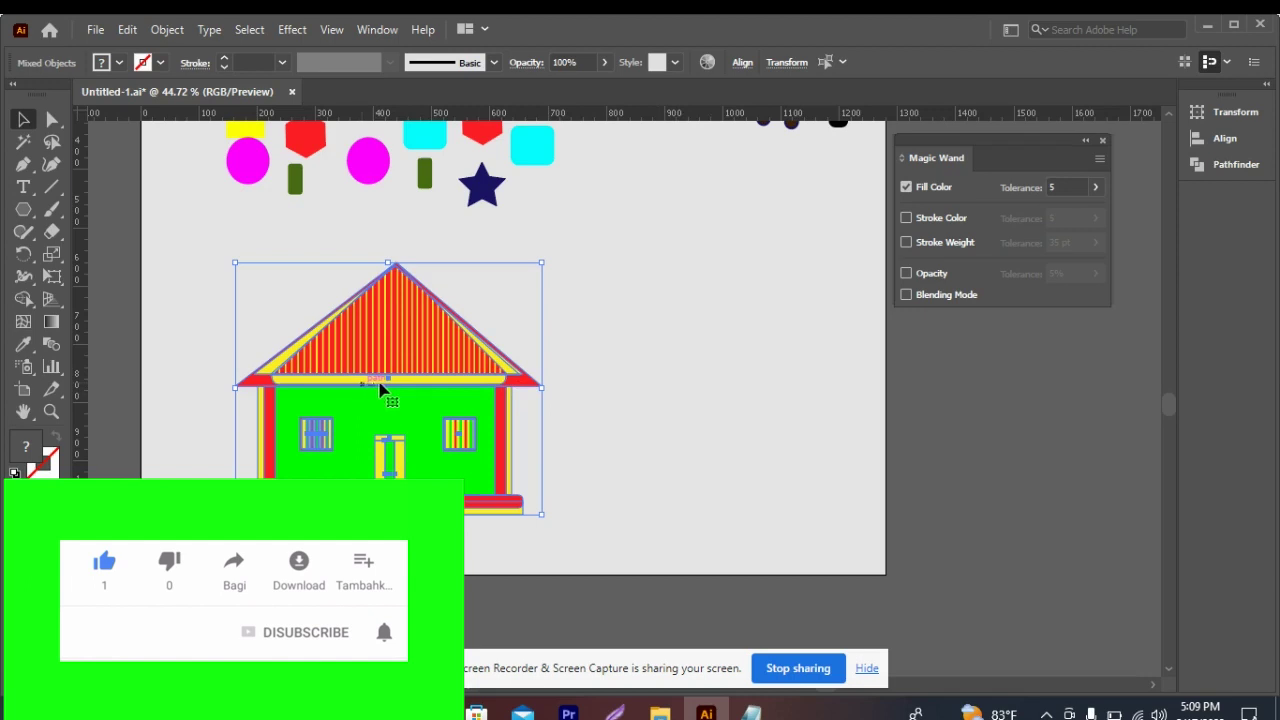
pyautogui.click(674, 428)
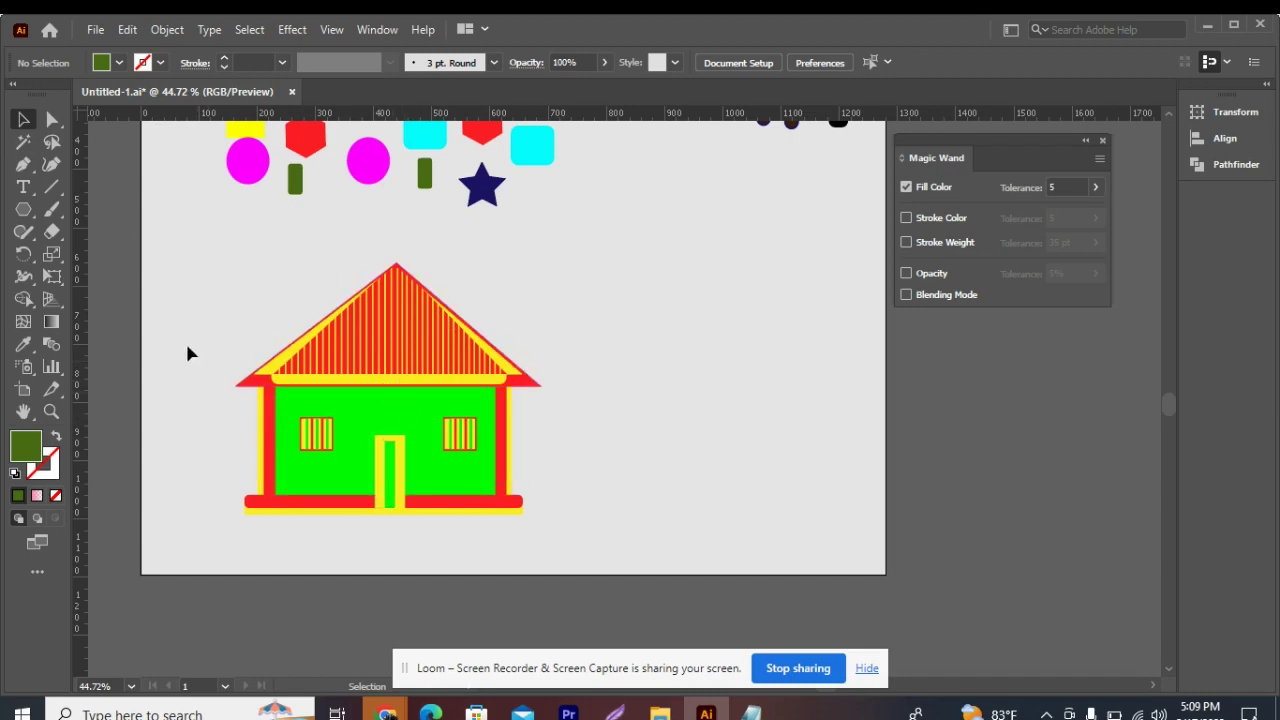
# Select all red-filled objects with the Magic Wand, sampling the red wall post of the house
pyautogui.click(23, 142)
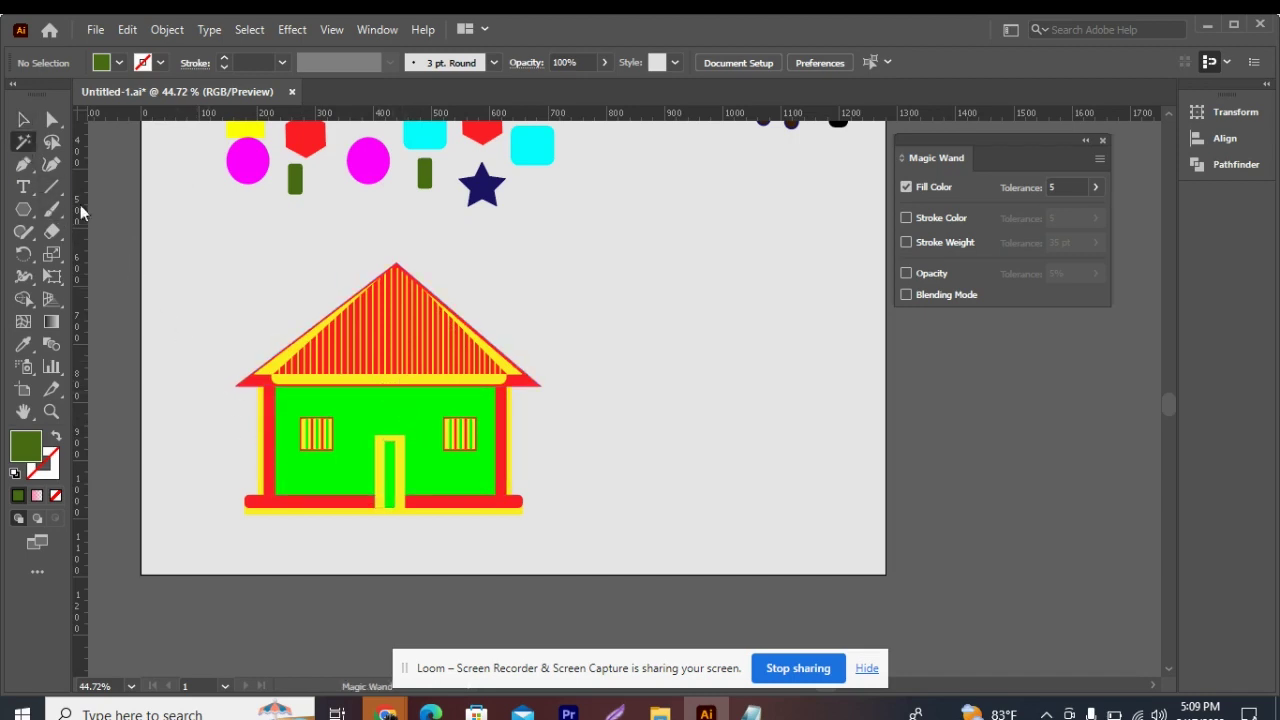
pyautogui.click(270, 406)
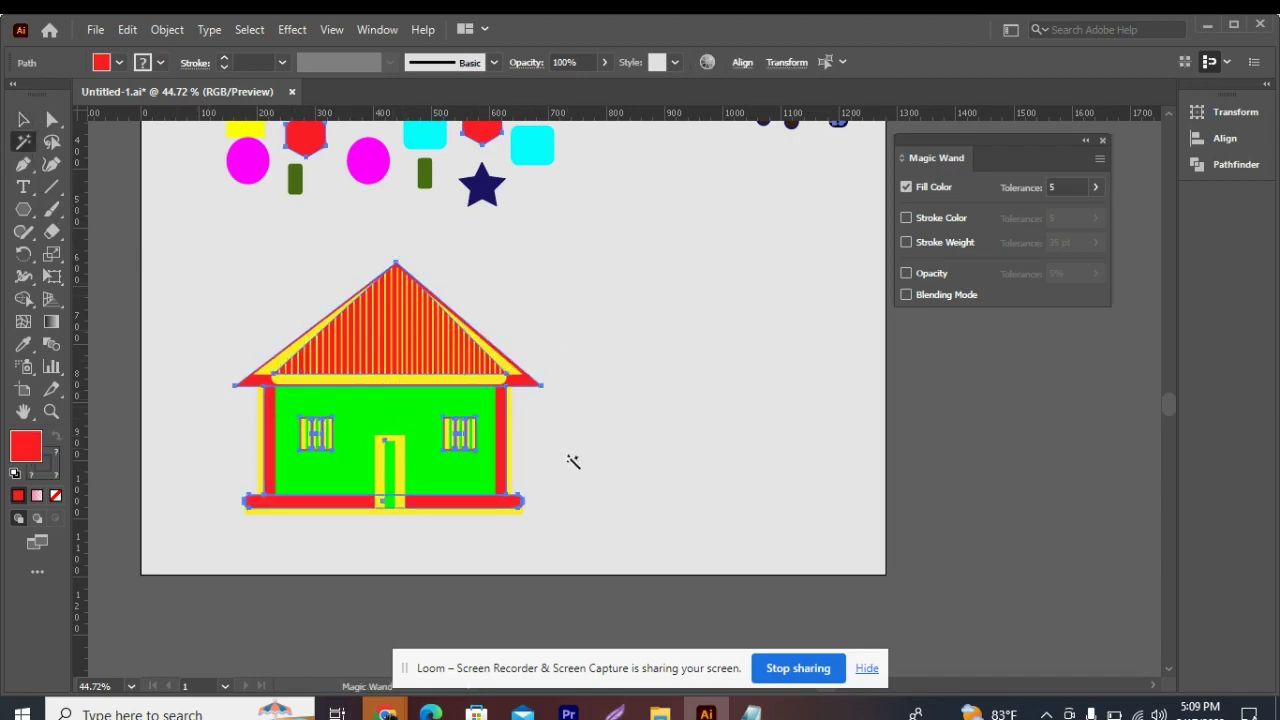
# Recolor the selected red objects to dark green after trying dark red and yellow fills, and clear the selection
pyautogui.hotkey('ctrl', 'space')
pyautogui.moveTo(681, 336); pyautogui.dragTo(537, 372)
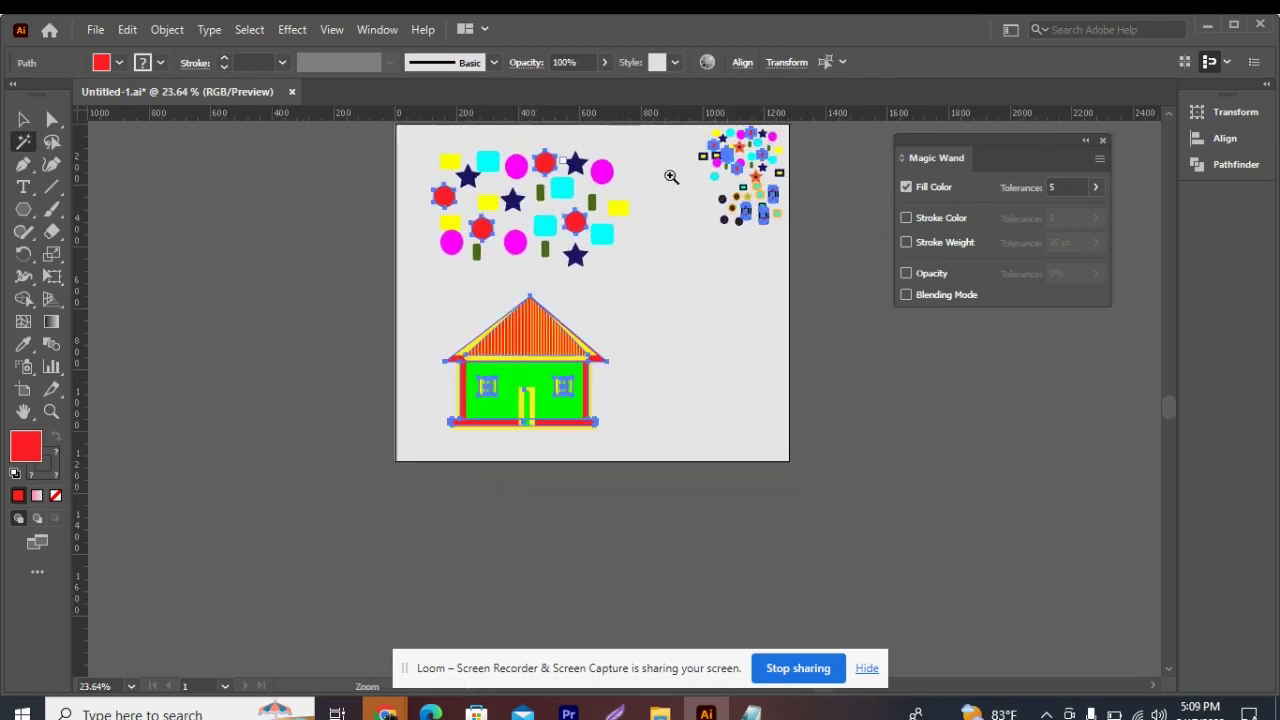
pyautogui.moveTo(570, 336); pyautogui.dragTo(875, 434)
pyautogui.click(24, 122)
pyautogui.click(117, 63)
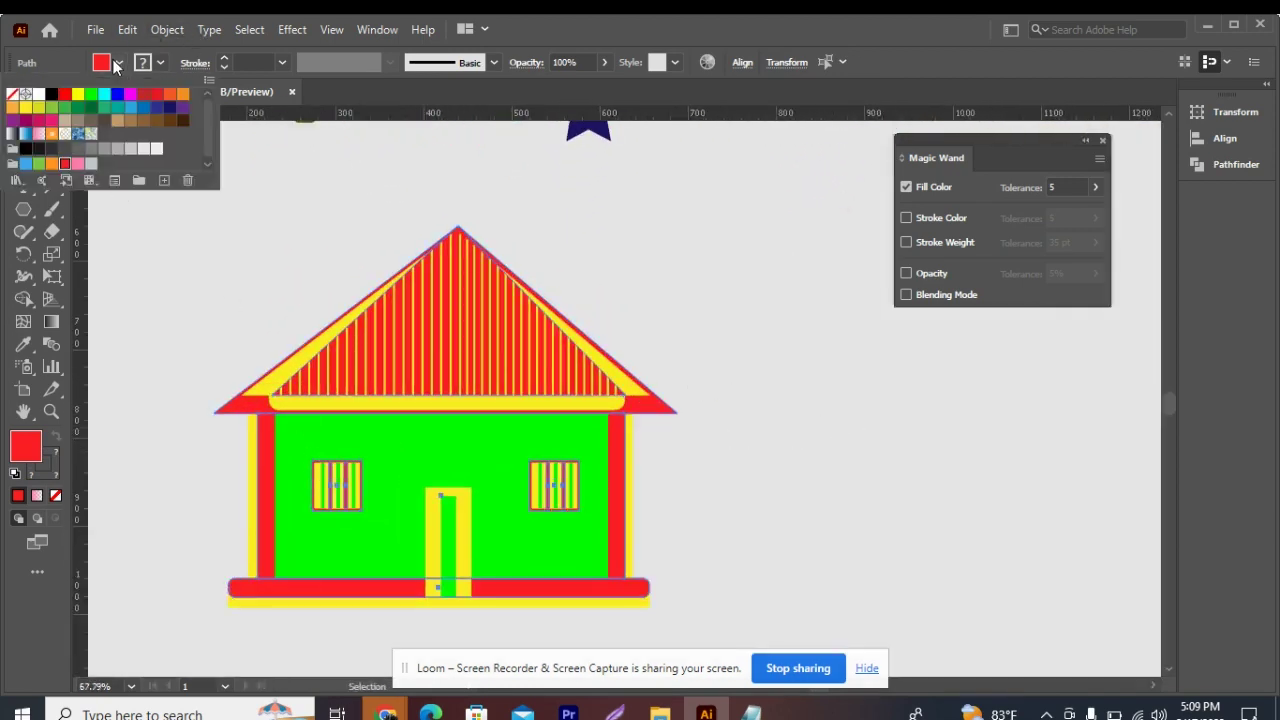
pyautogui.click(117, 94)
pyautogui.press('y')
pyautogui.click(143, 94)
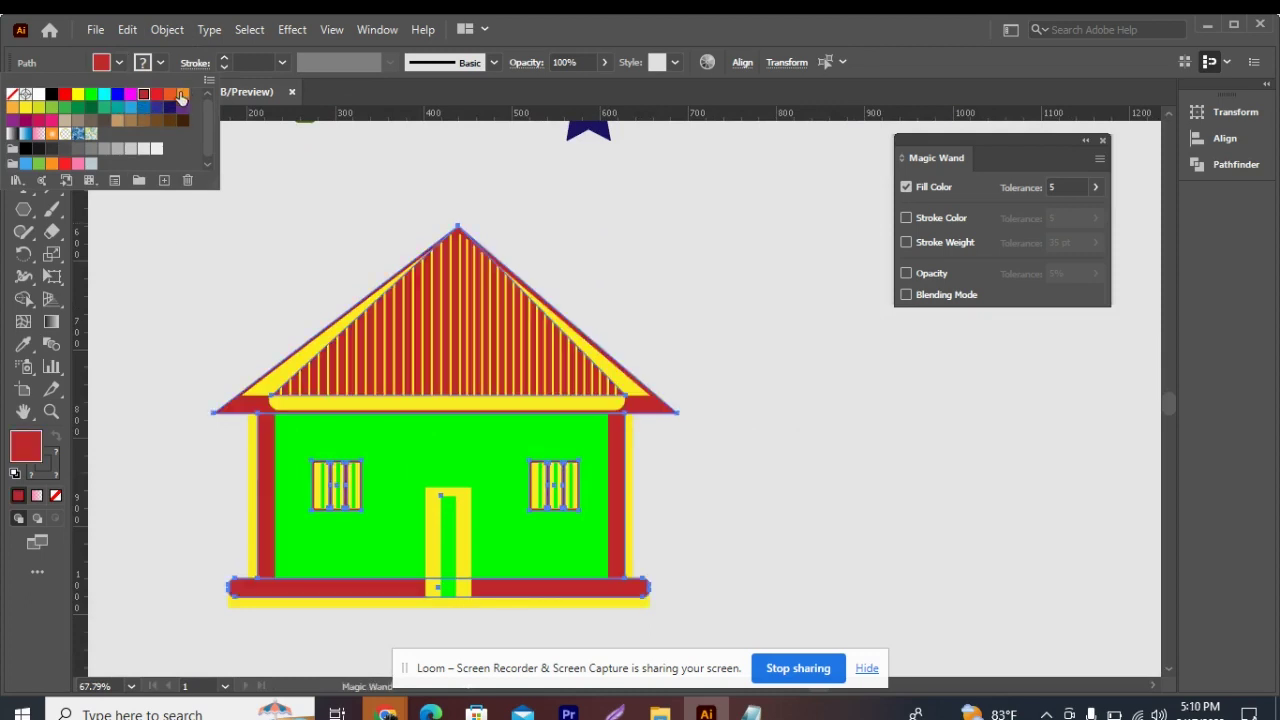
pyautogui.click(183, 94)
pyautogui.click(25, 108)
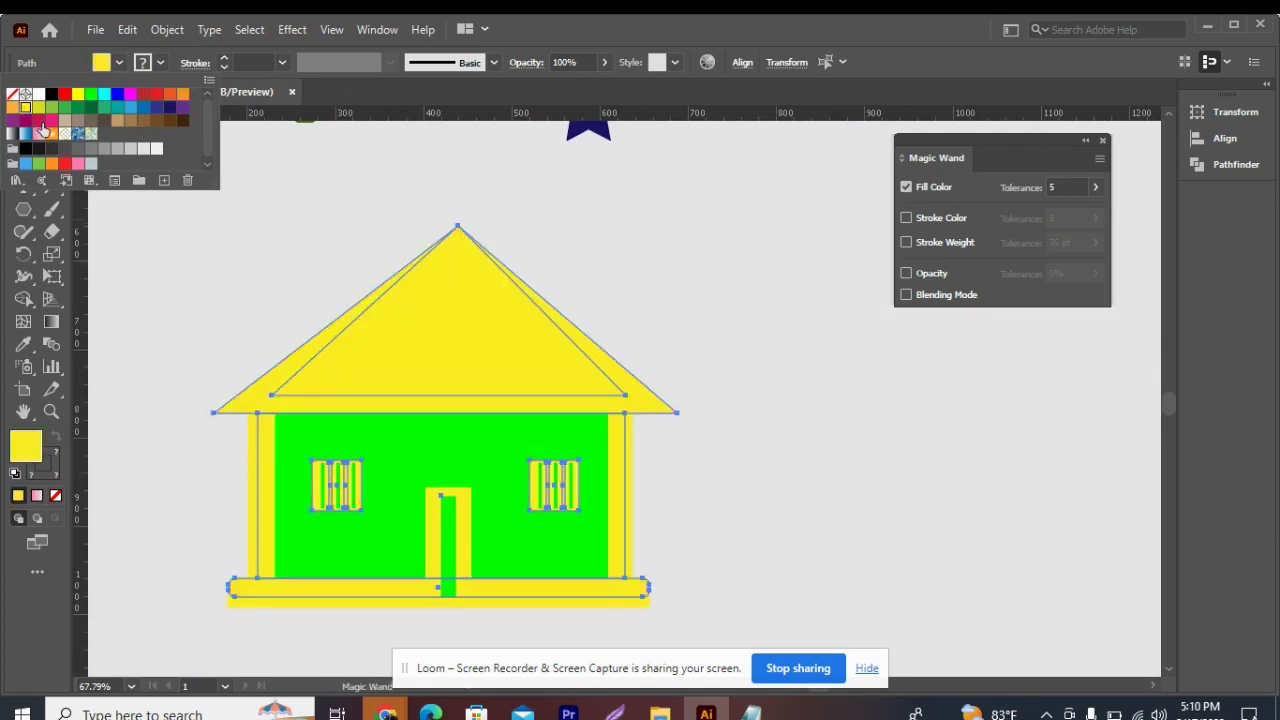
pyautogui.click(88, 111)
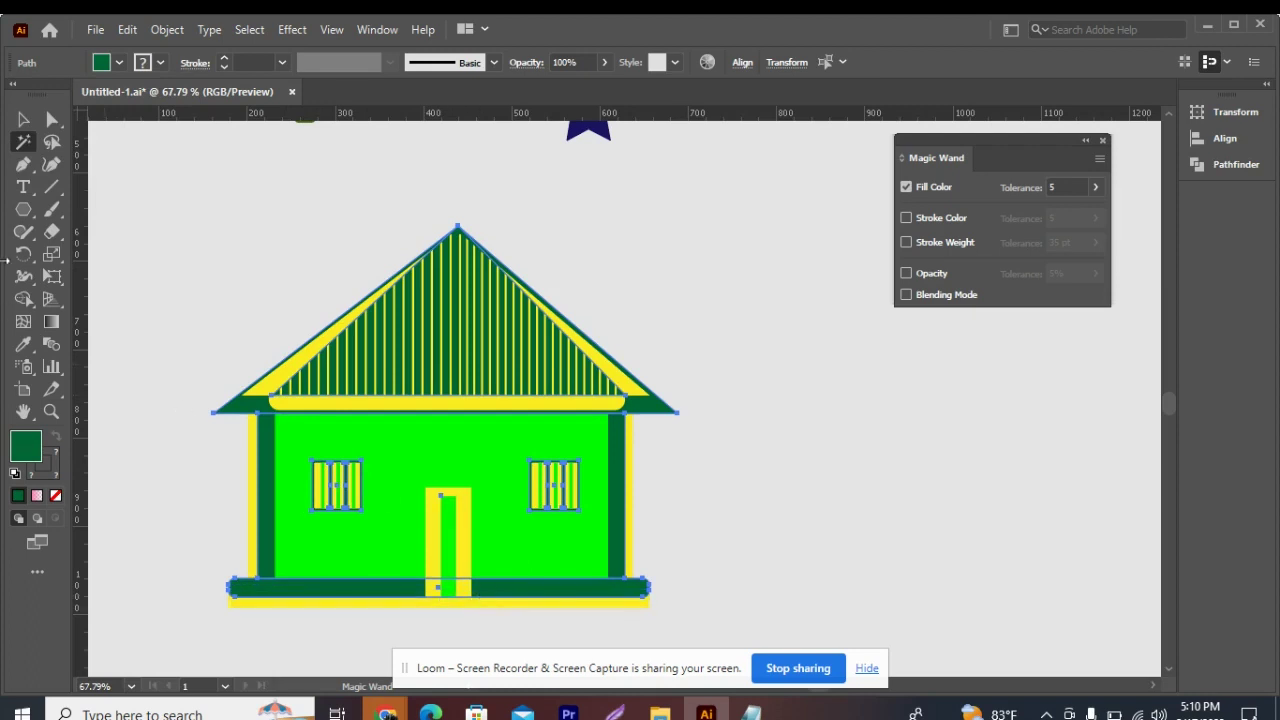
pyautogui.click(24, 119)
pyautogui.click(190, 280)
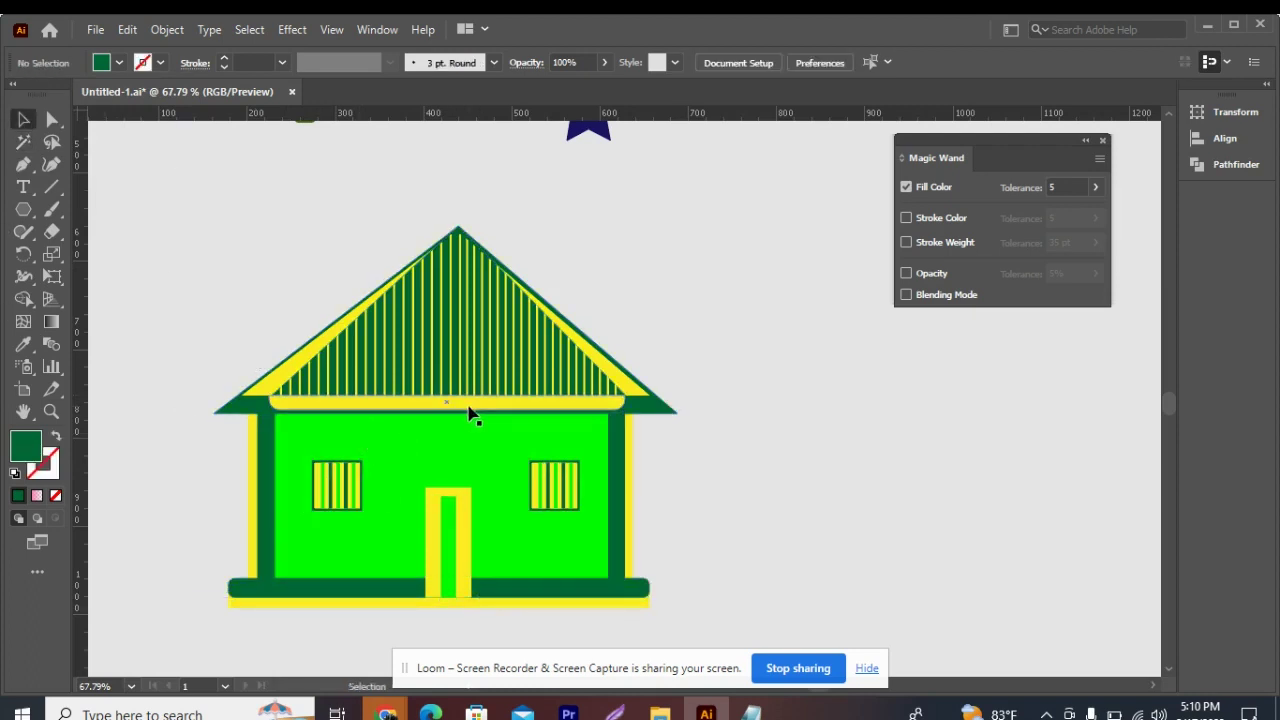
# Try a magenta fill on only the yellow horizontal bar below the roof, undo it, and clear the selection
pyautogui.click(470, 410)
pyautogui.click(119, 62)
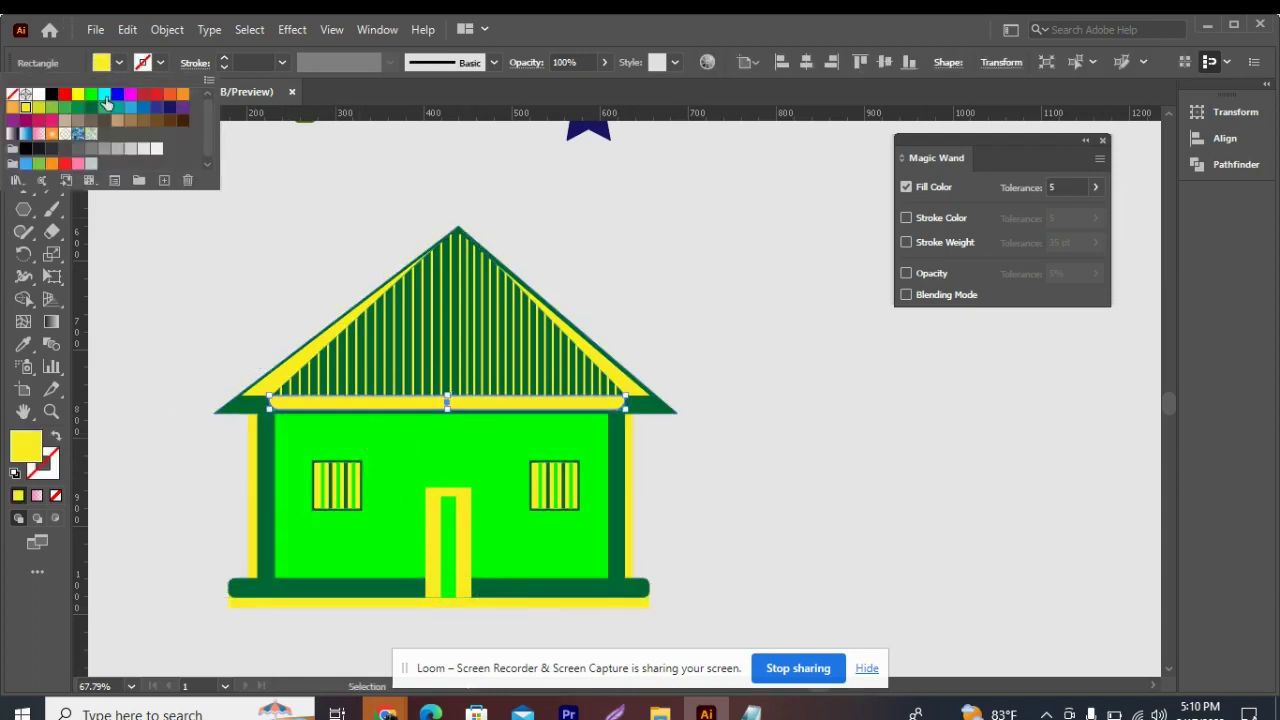
pyautogui.click(130, 95)
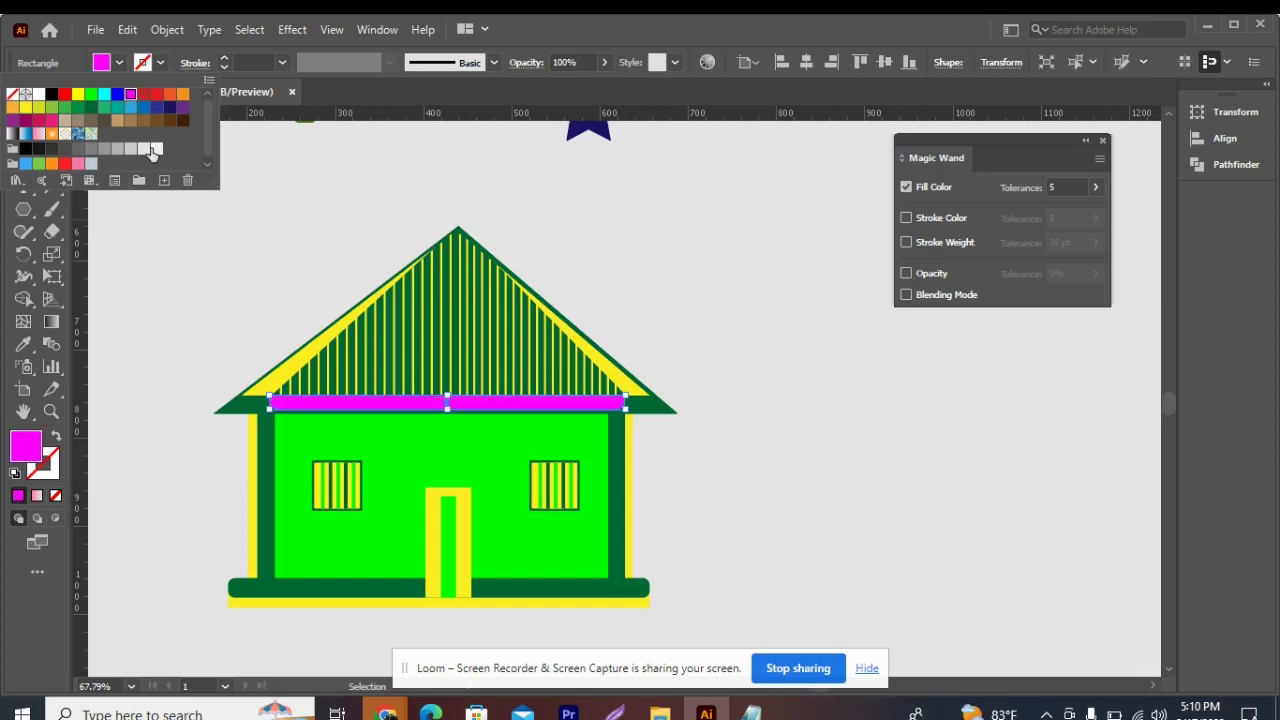
pyautogui.click(192, 248)
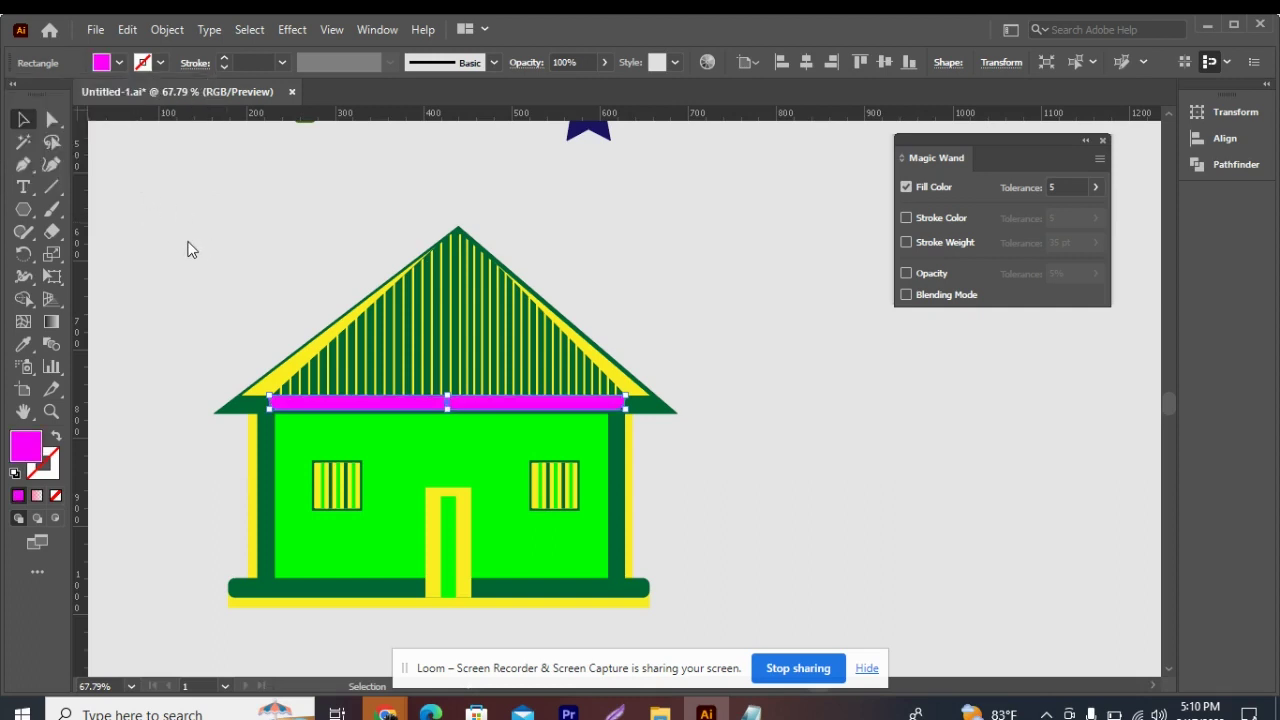
pyautogui.hotkey('ctrl', 'z')
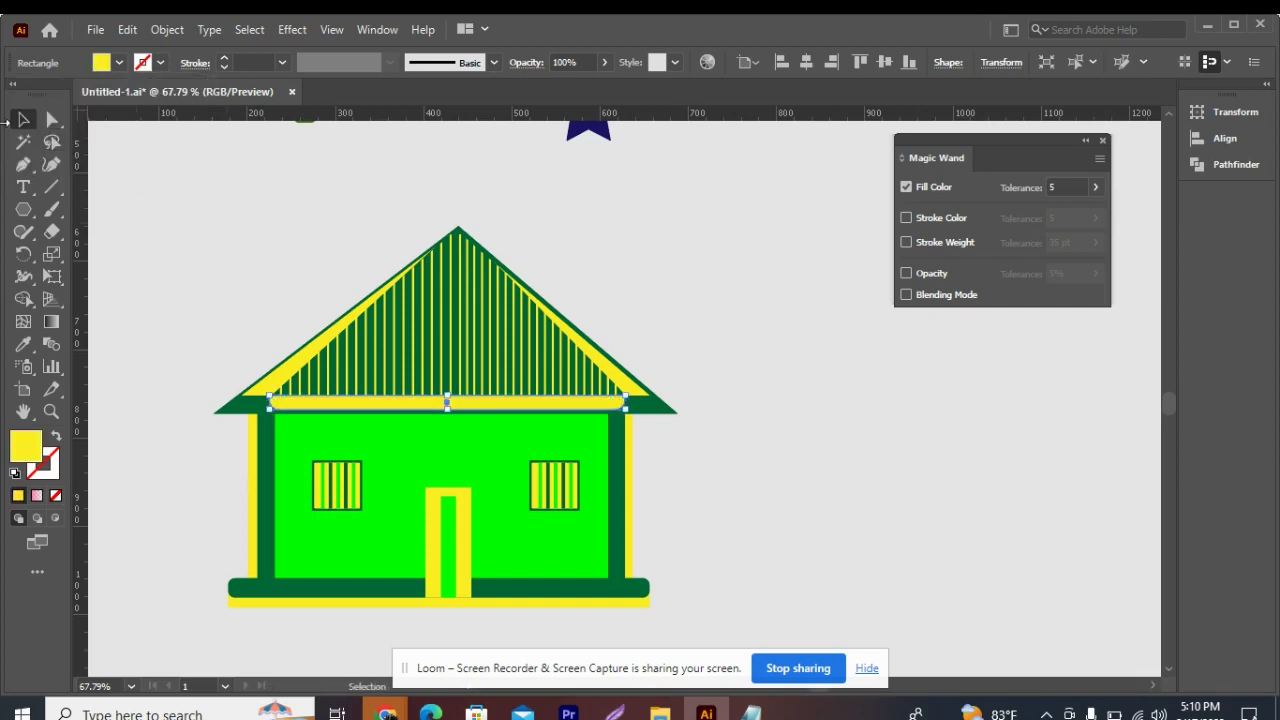
pyautogui.click(189, 214)
# Select all yellow parts of the house with the Magic Wand, try RGB Green and red fills, recolor them to magenta, and deselect
pyautogui.click(24, 142)
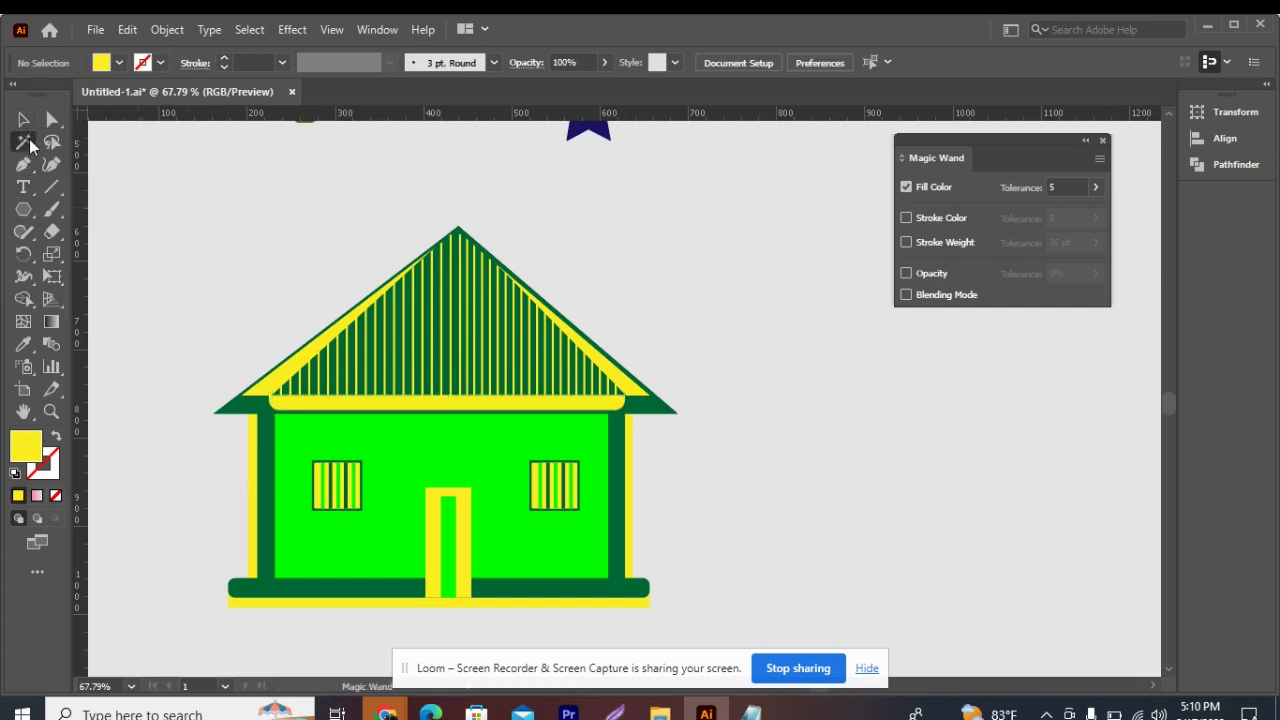
pyautogui.click(325, 412)
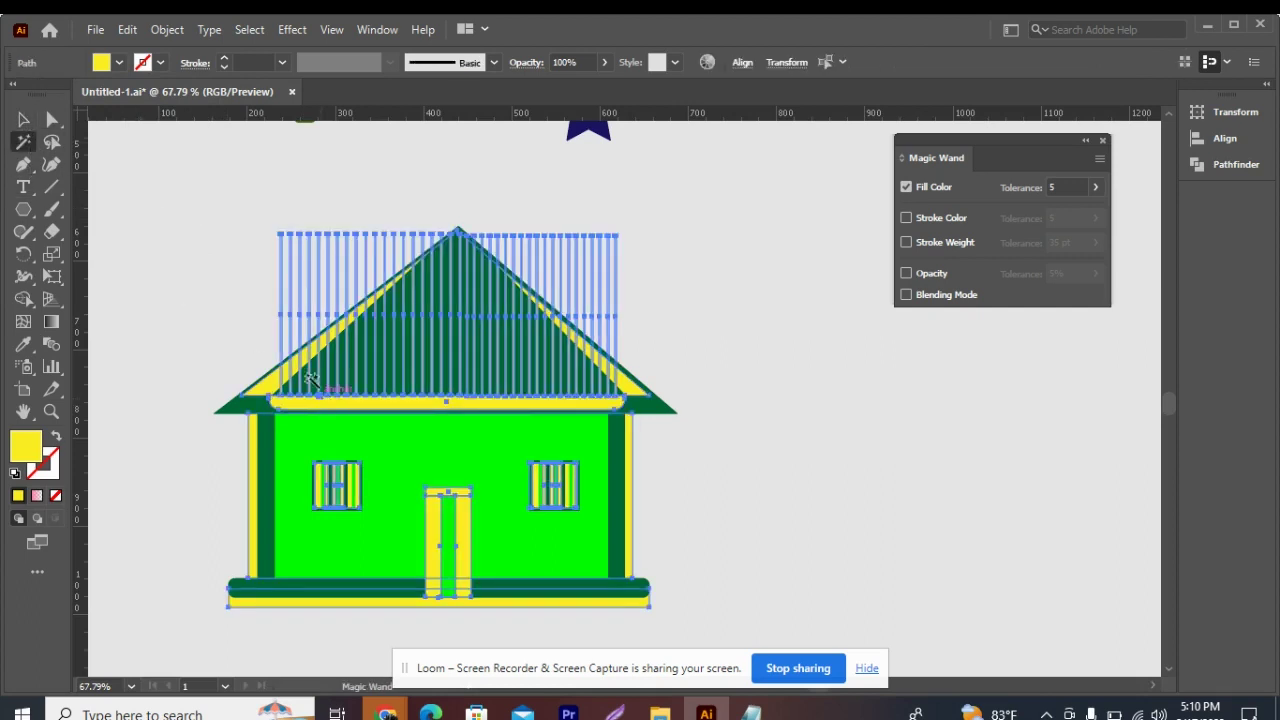
pyautogui.click(119, 62)
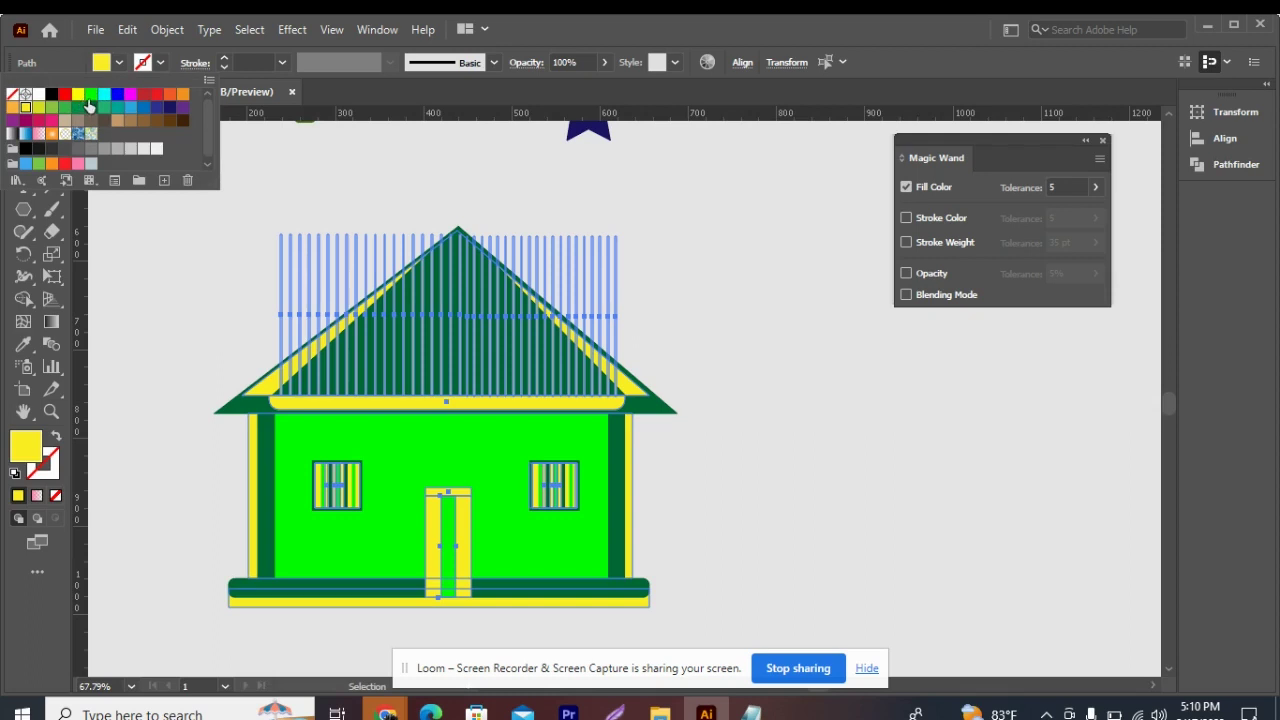
pyautogui.click(93, 98)
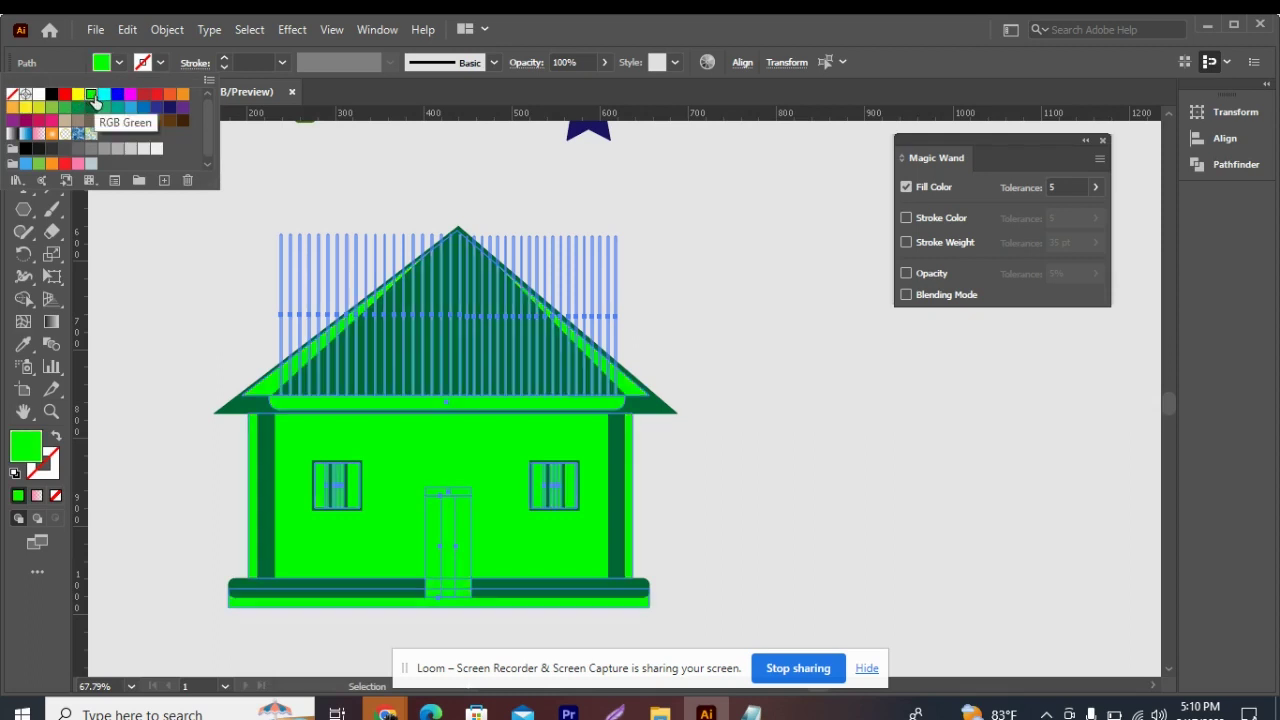
pyautogui.click(63, 97)
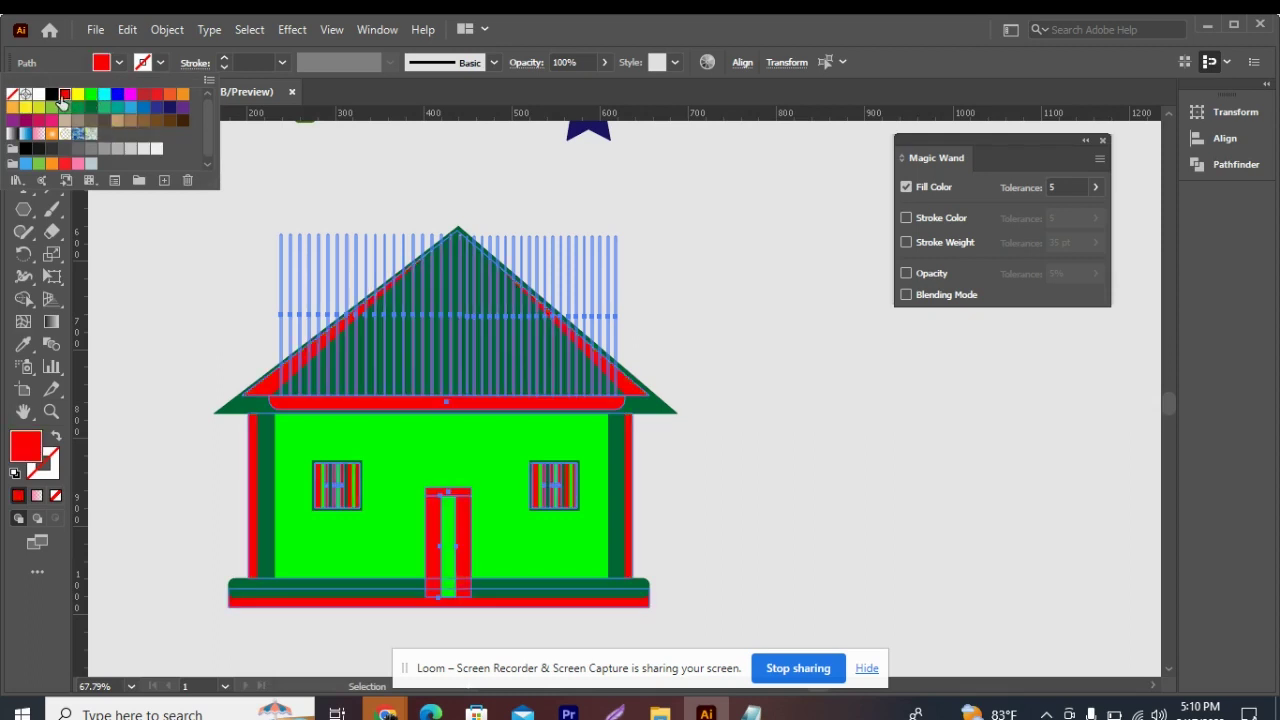
pyautogui.click(130, 94)
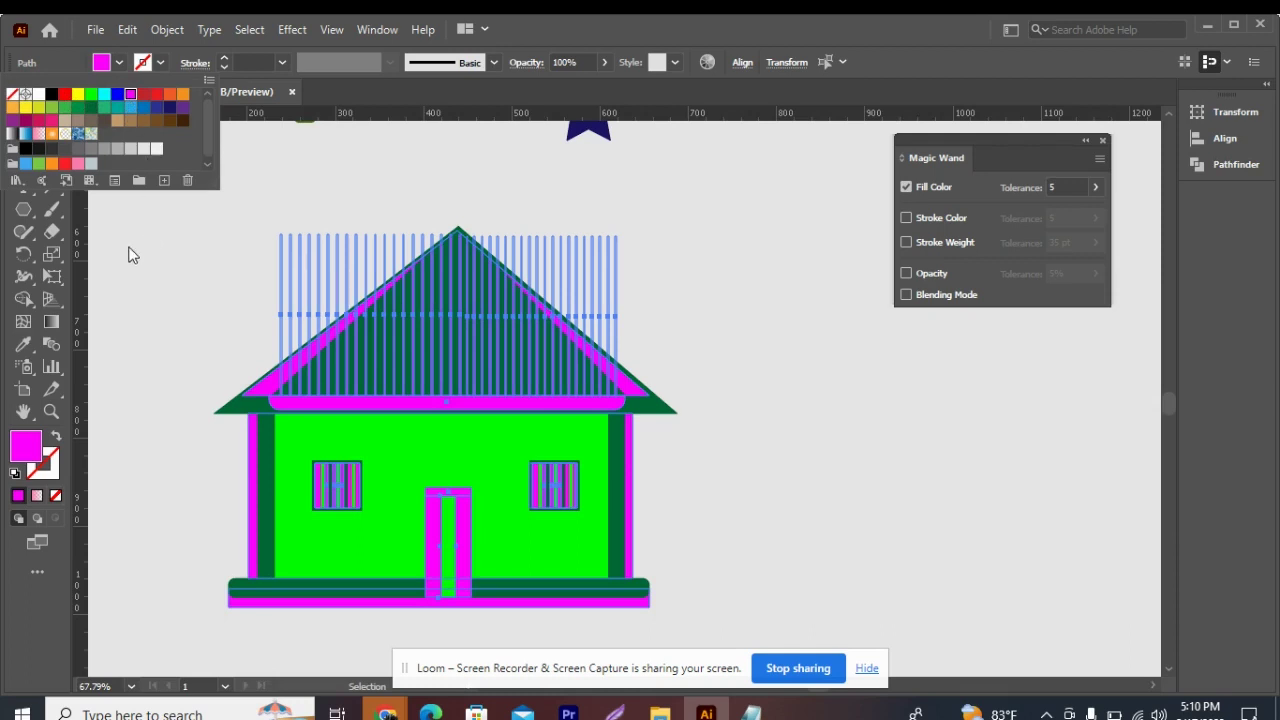
pyautogui.press('Escape')
pyautogui.press('y')
pyautogui.click(209, 240)
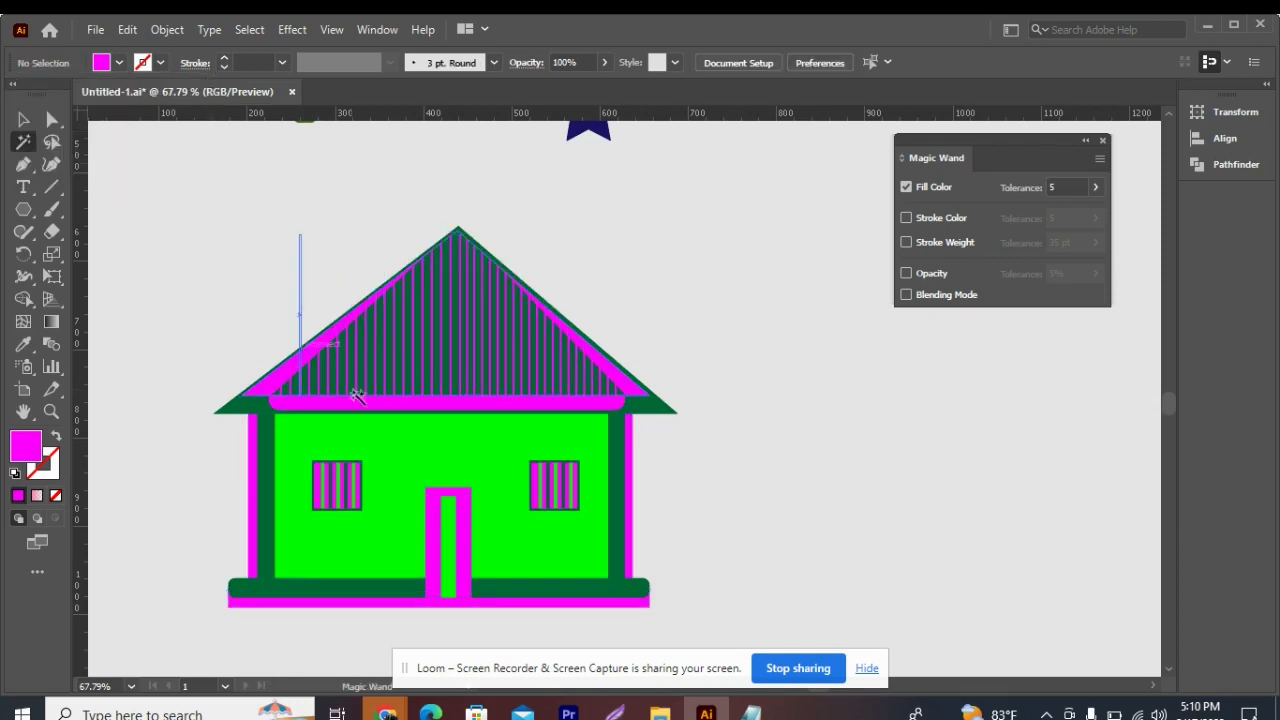
# Select all bright green parts with the Magic Wand, sampling the house wall, try red, recolor them to cyan, and deselect
pyautogui.press('v')
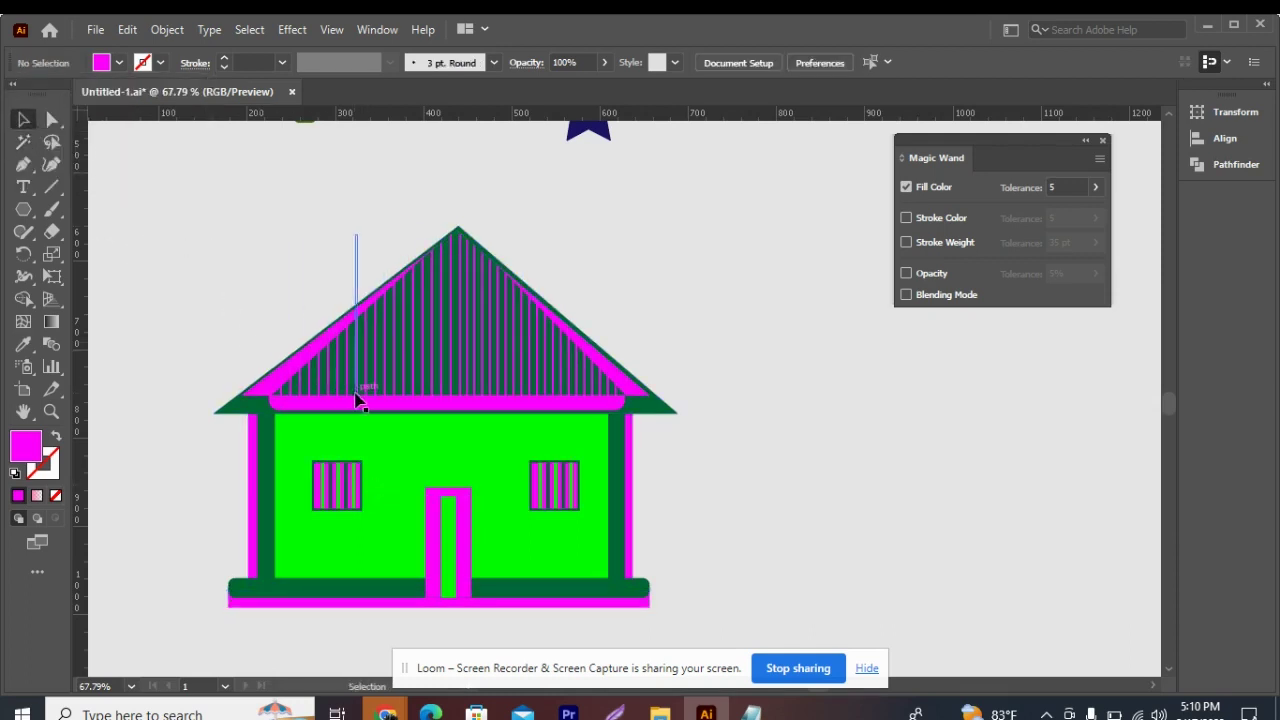
pyautogui.click(23, 141)
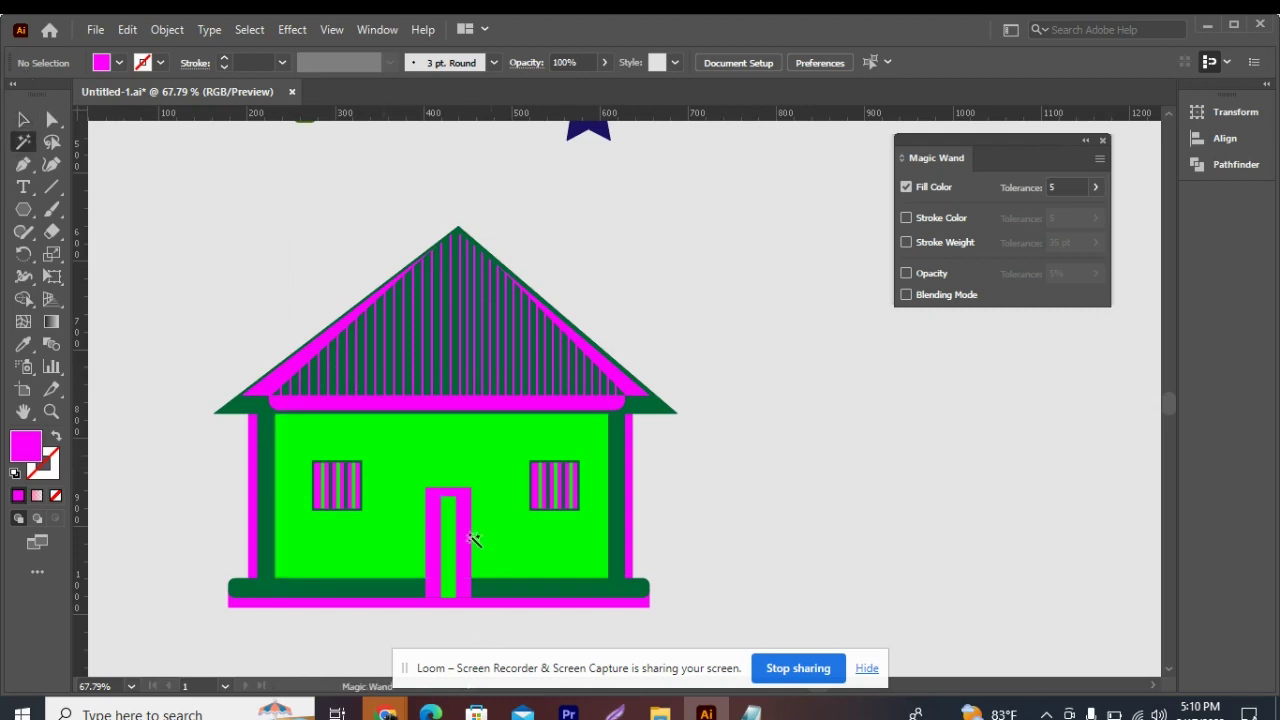
pyautogui.click(410, 458)
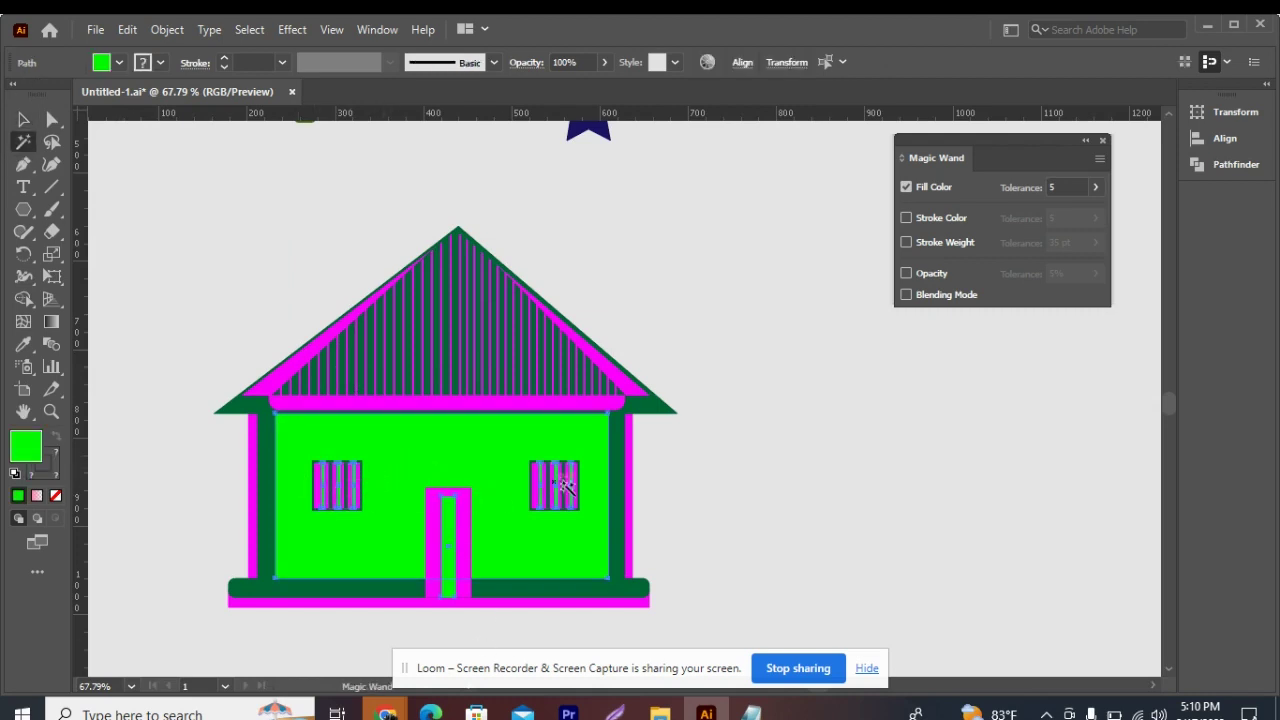
pyautogui.click(118, 63)
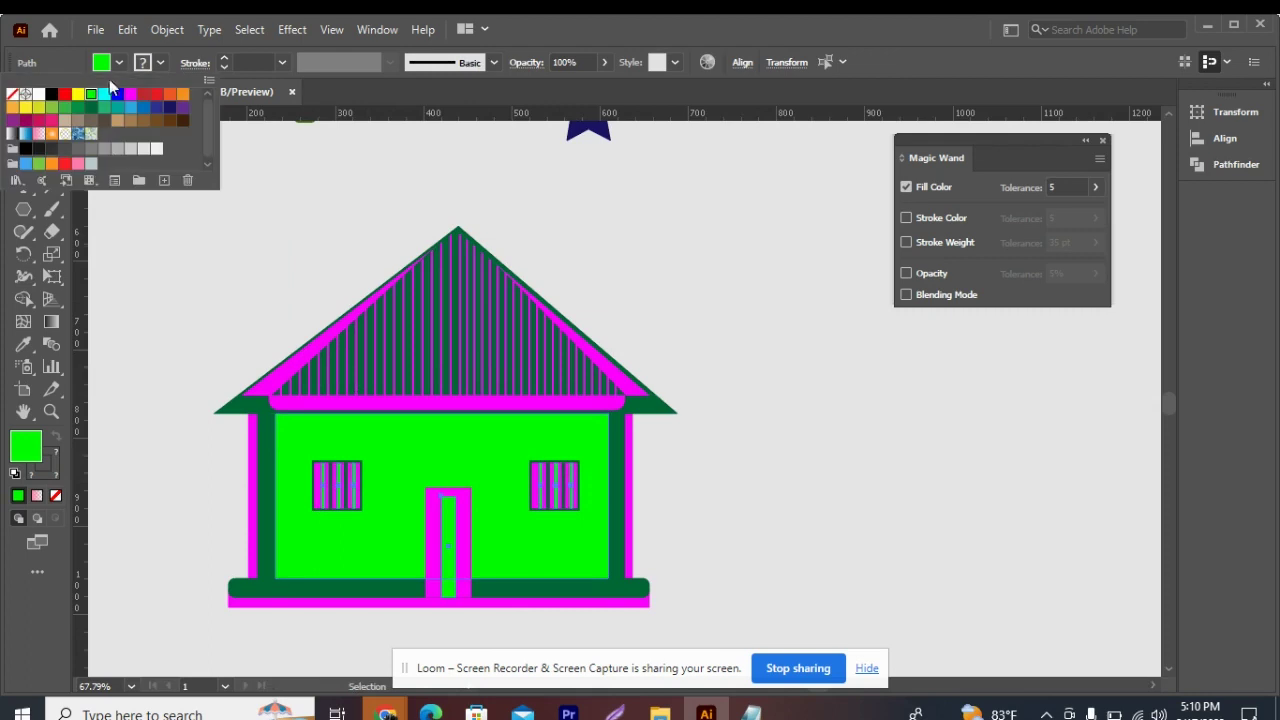
pyautogui.click(65, 94)
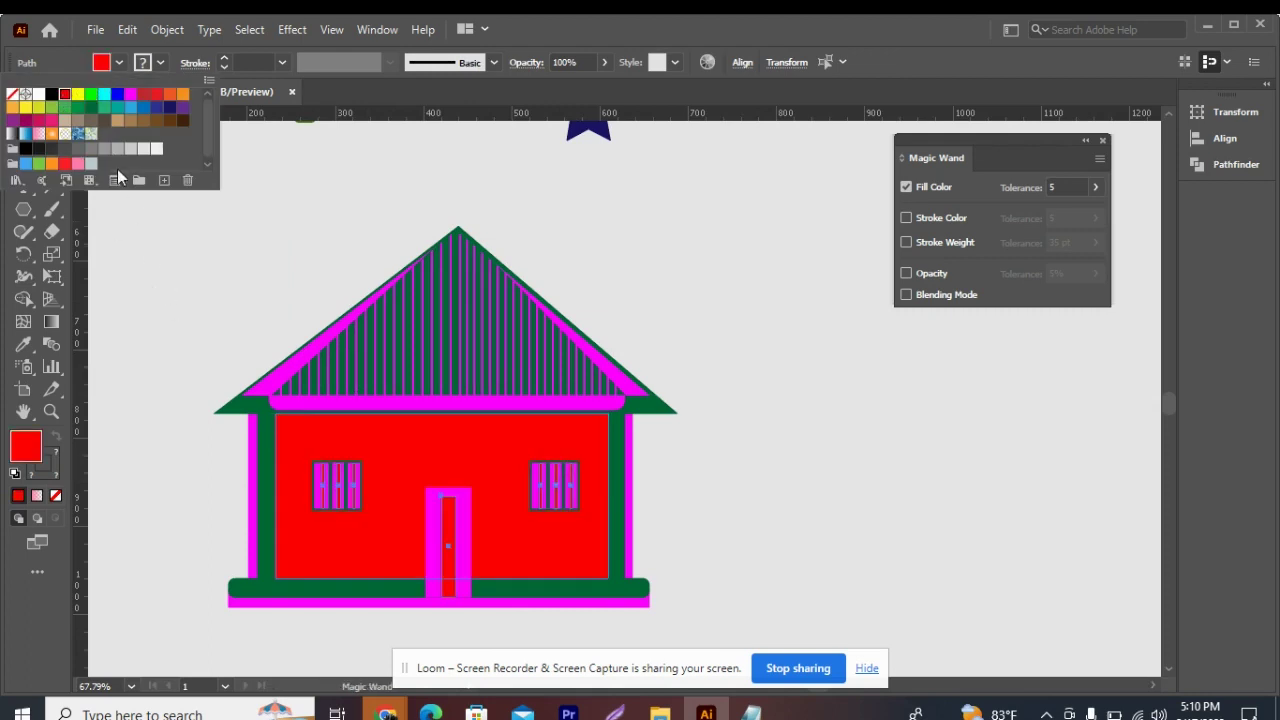
pyautogui.click(104, 95)
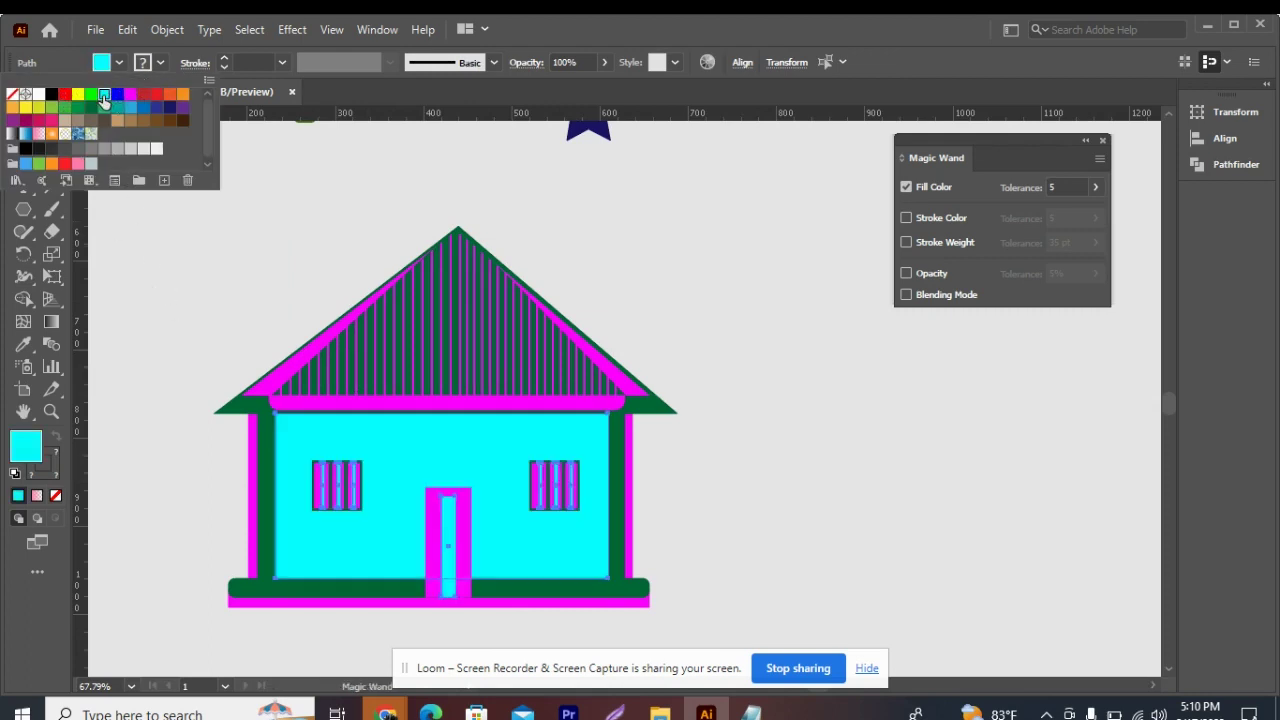
pyautogui.click(177, 251)
pyautogui.click(177, 251)
pyautogui.click(24, 120)
# Set the Magic Wand to match objects by stroke color instead of fill color
pyautogui.scroll(-1, 477, 400)
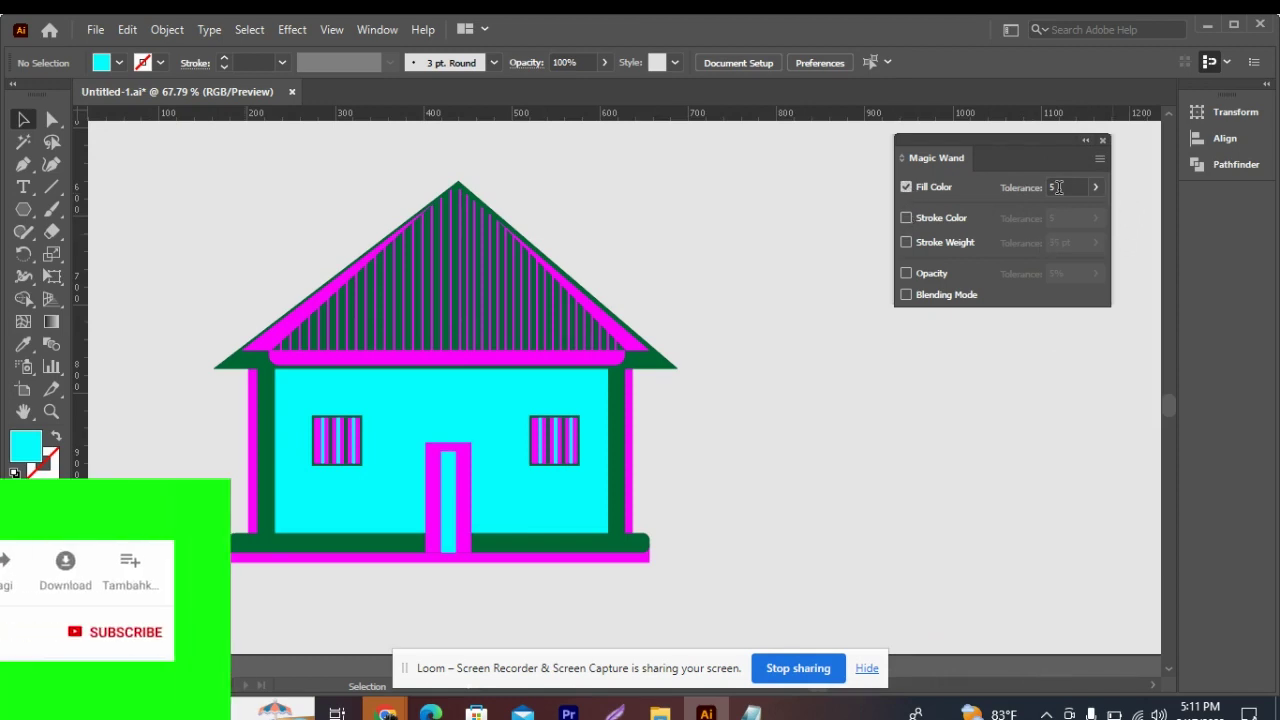
pyautogui.click(907, 217)
pyautogui.click(906, 186)
# Select all objects with an orange stroke using the Magic Wand, sampling the outline of an orange-stroked brown circle
pyautogui.scroll(10, 935, 435)
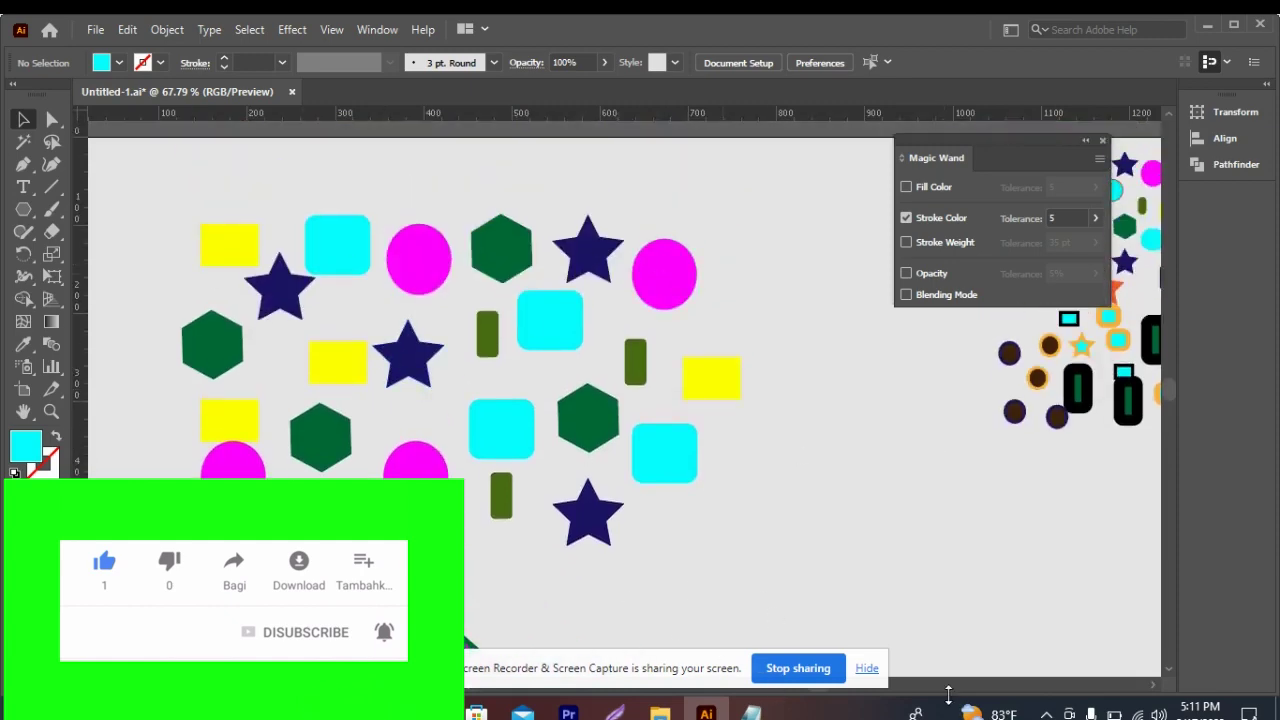
pyautogui.click(866, 668)
pyautogui.hotkey('alt', 'Tab')
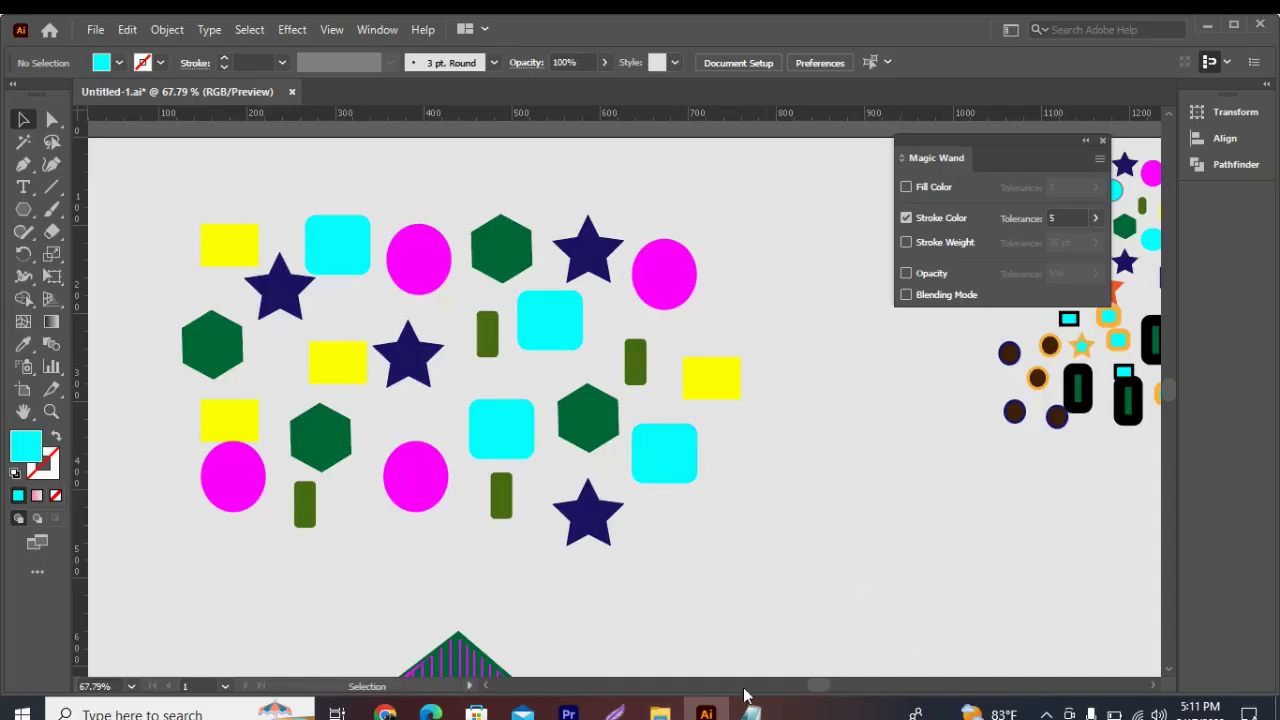
pyautogui.moveTo(822, 688); pyautogui.dragTo(837, 686)
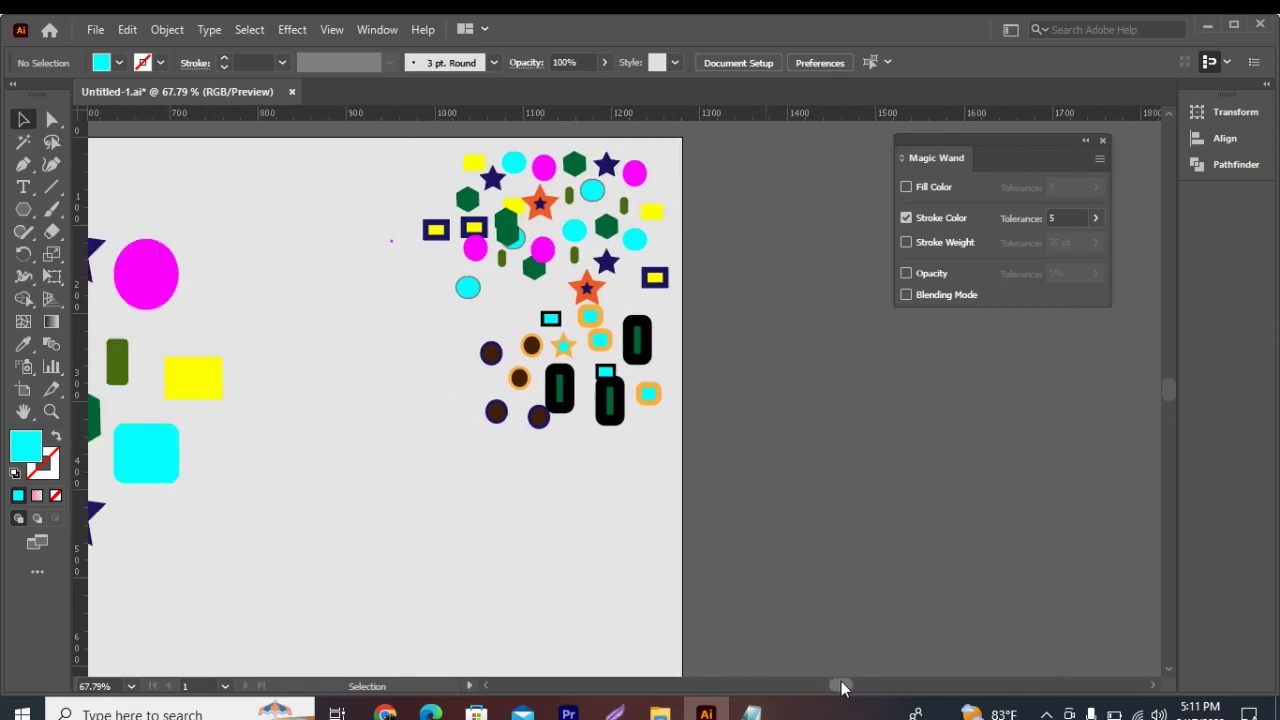
pyautogui.keyDown('alt'); pyautogui.scroll(5, 535, 301); pyautogui.keyUp('alt')
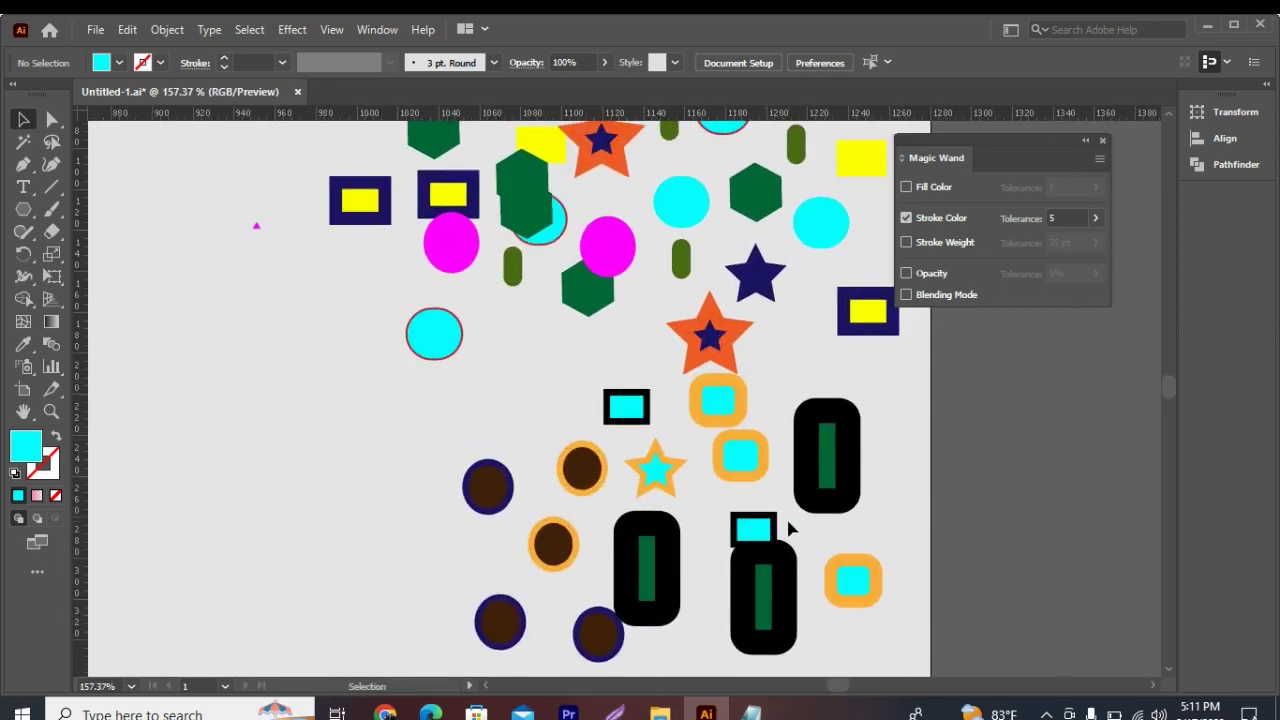
pyautogui.scroll(-3, 790, 530)
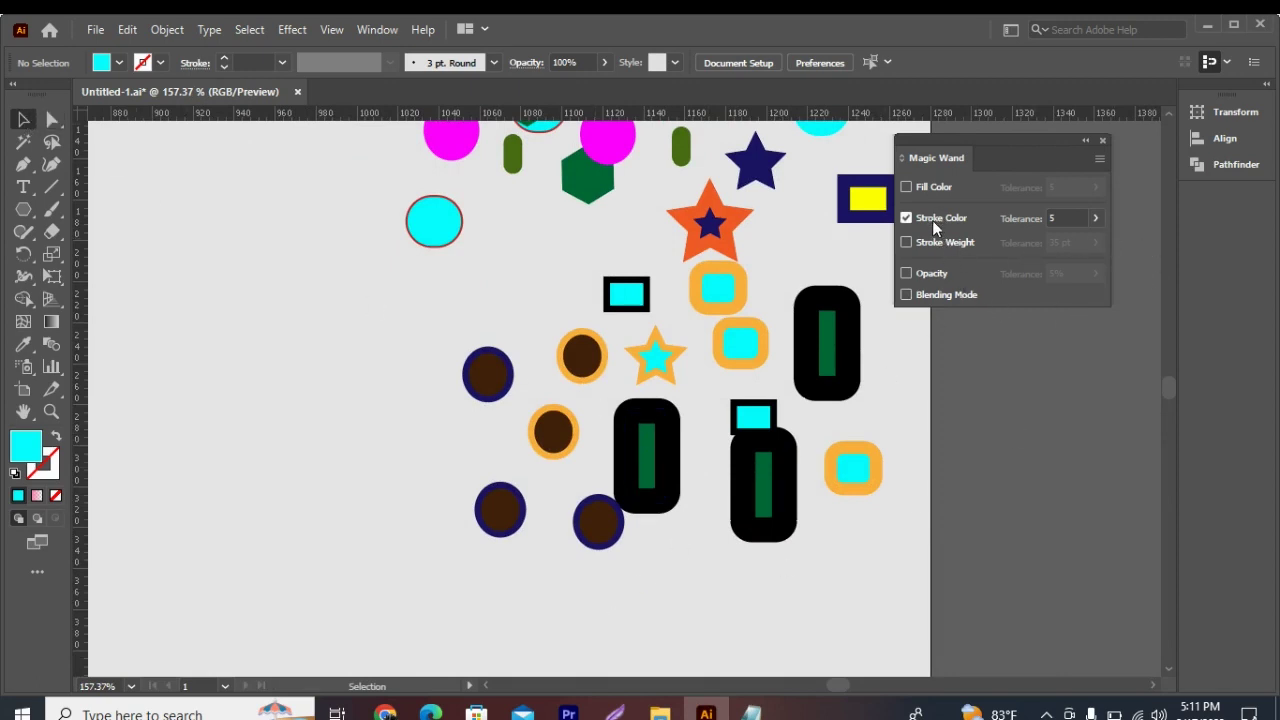
pyautogui.click(23, 142)
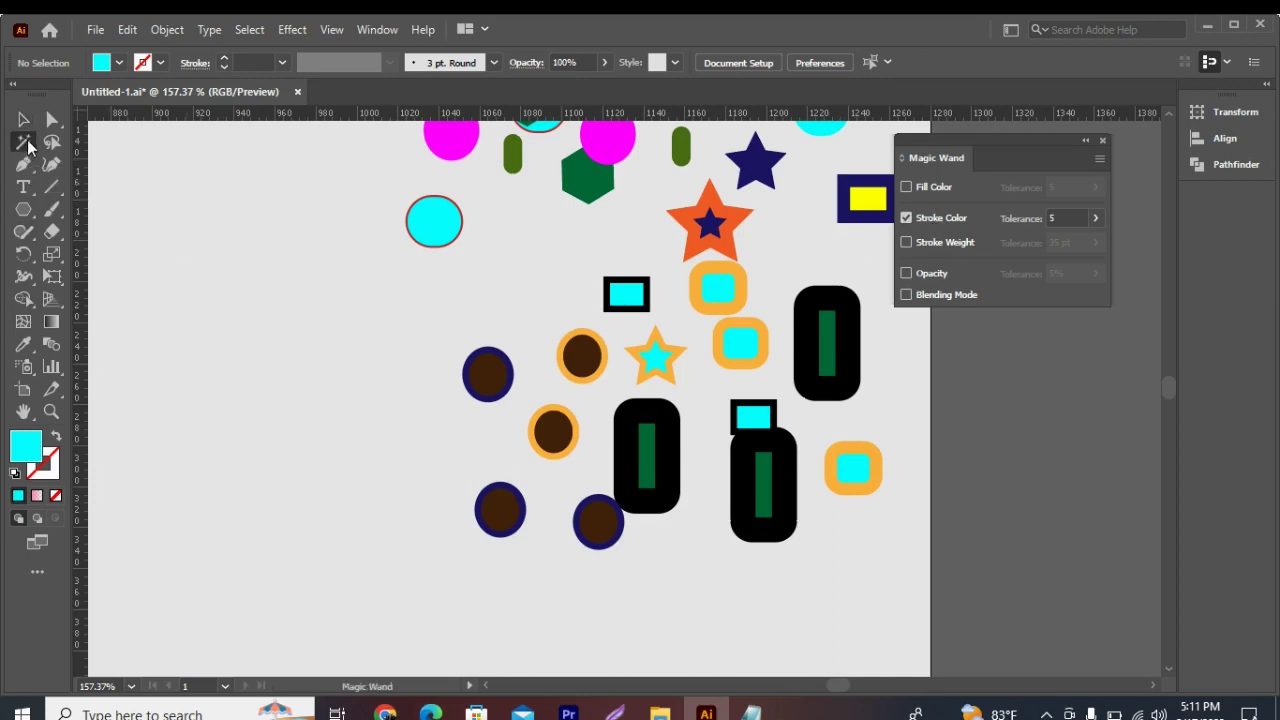
pyautogui.click(567, 342)
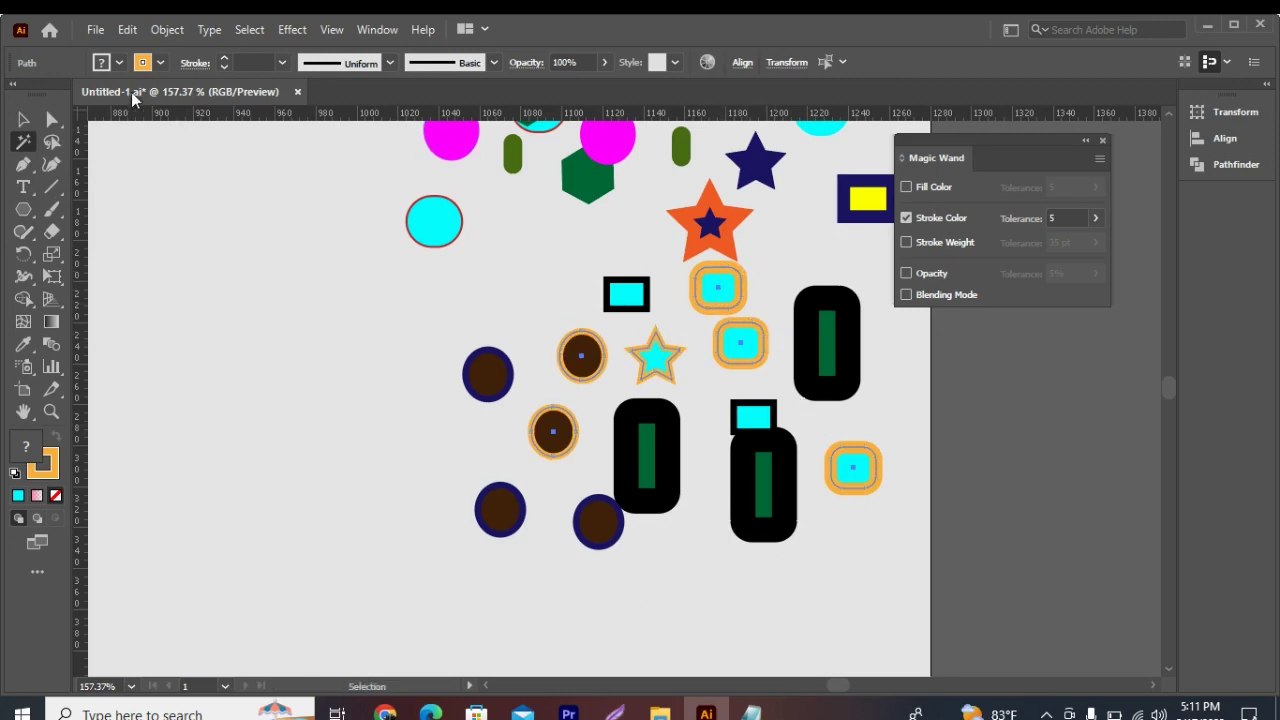
# Change the stroke color of the selected orange-outlined shapes to red
pyautogui.click(118, 64)
pyautogui.click(164, 64)
pyautogui.click(161, 63)
pyautogui.click(157, 94)
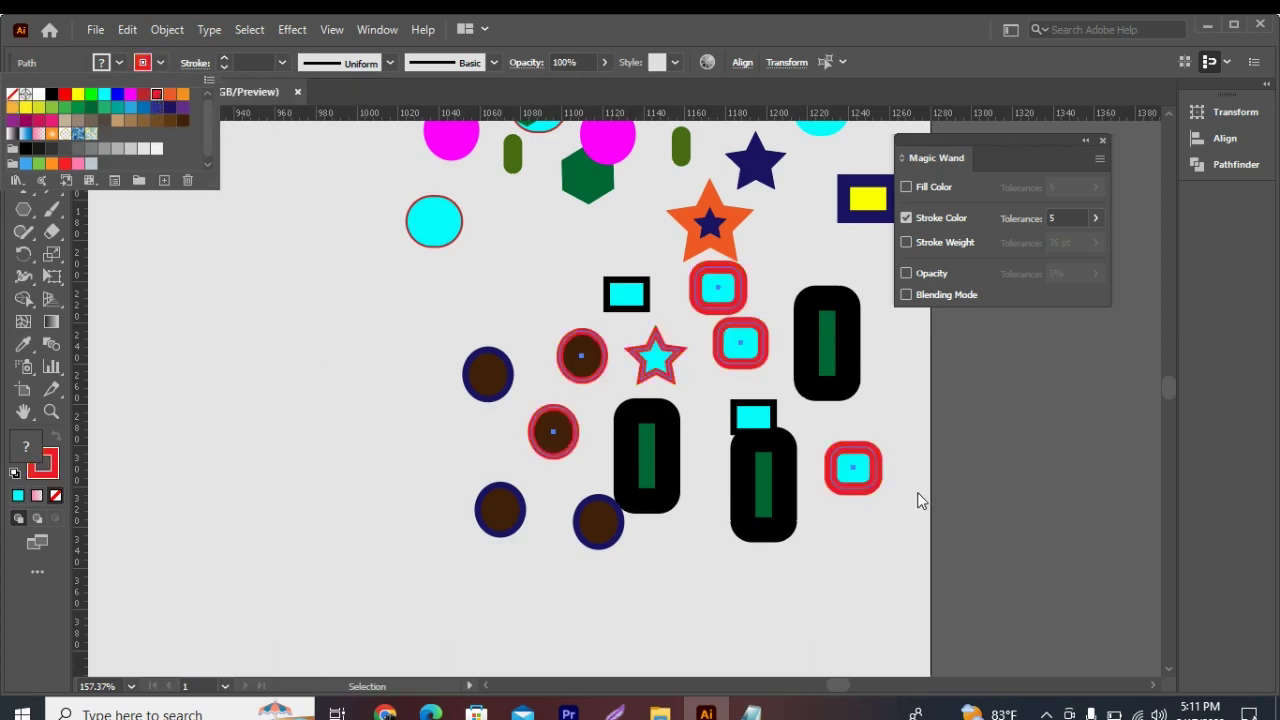
pyautogui.press('y')
pyautogui.click(168, 283)
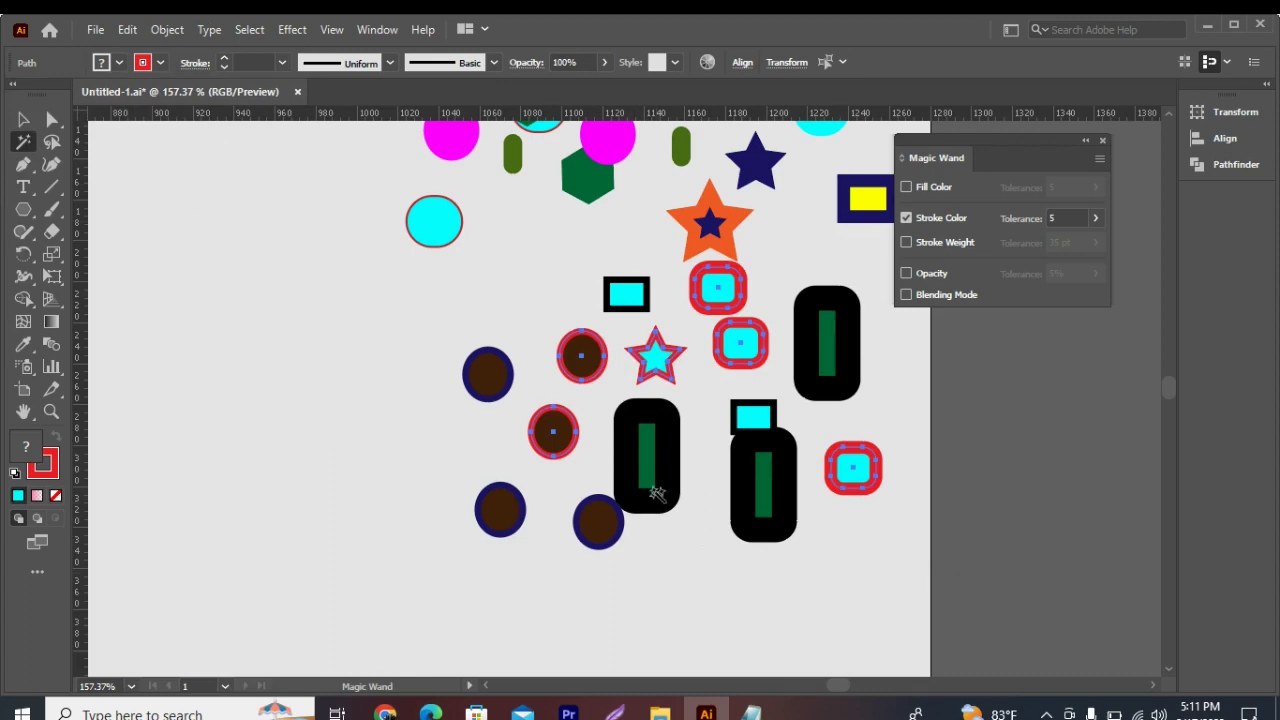
# Turn off the Magic Wand's stroke color matching, and move the upper black-outlined cyan rectangle into the empty area left of the brown circles
pyautogui.click(906, 218)
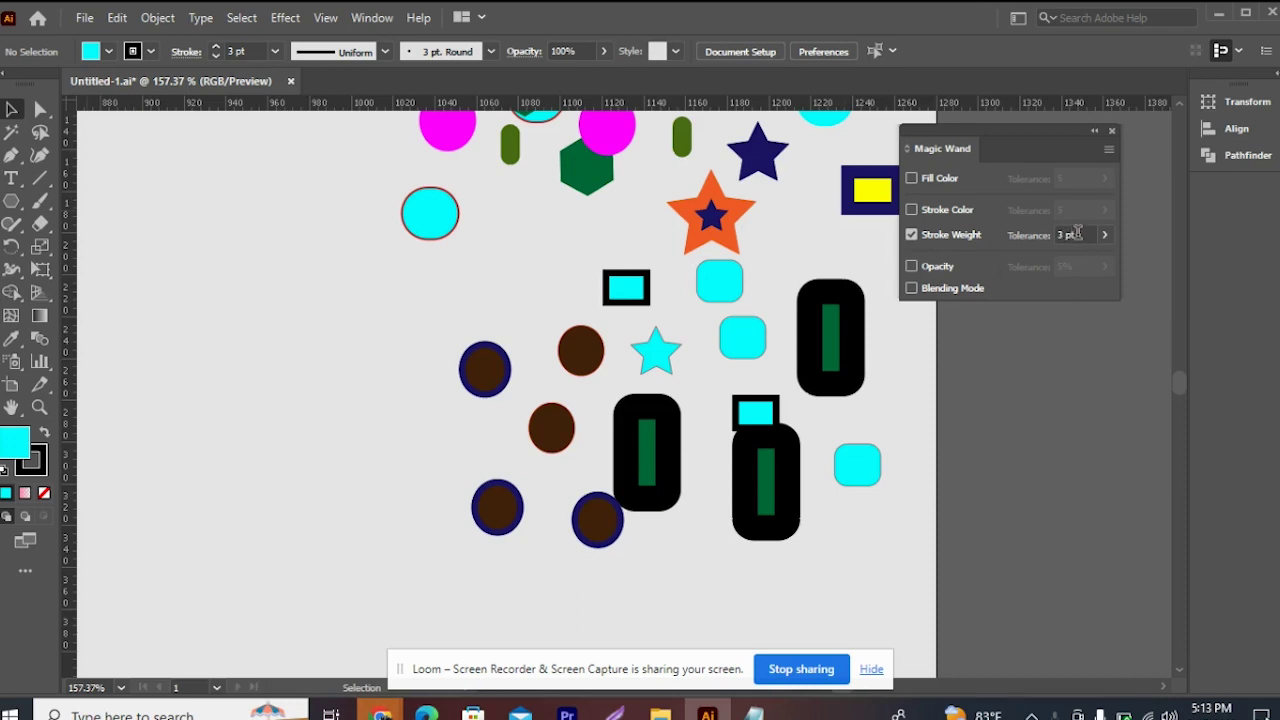
pyautogui.moveTo(636, 302)
pyautogui.mouseDown()
pyautogui.moveTo(381, 306)
pyautogui.moveTo(335, 366)
pyautogui.mouseUp()
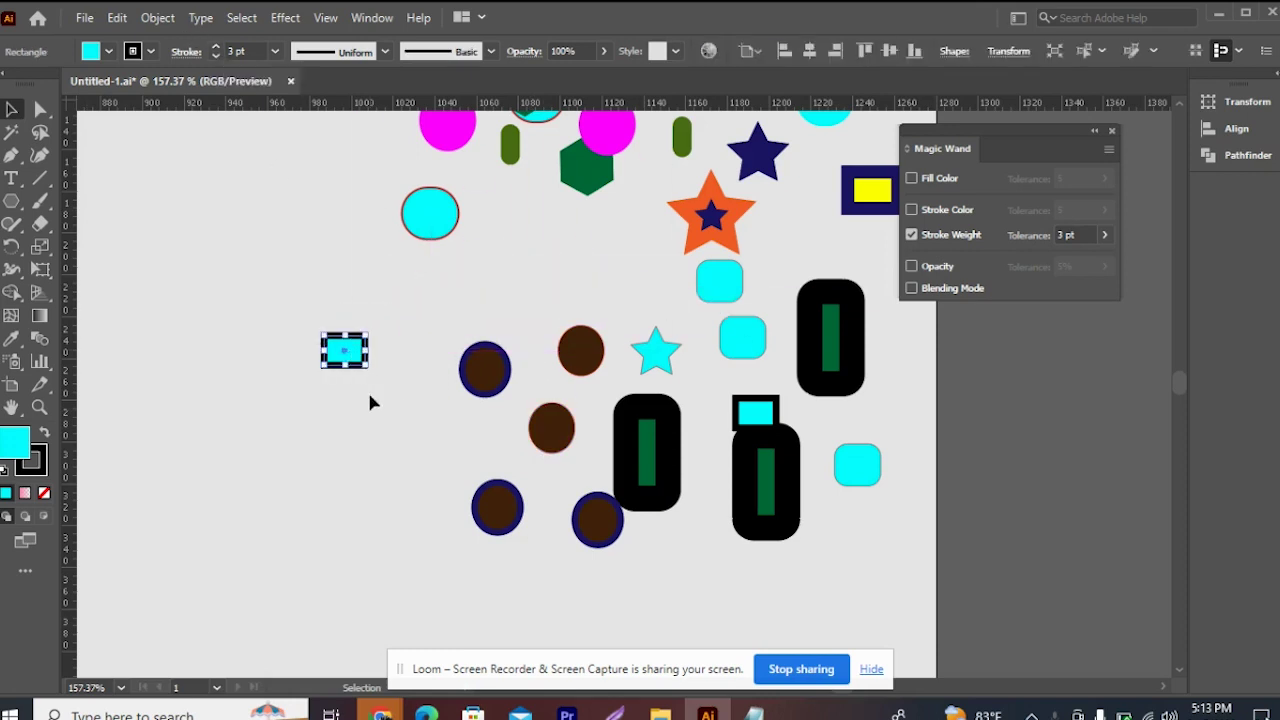
# Move the left black-outlined cyan rectangle above the upper red-outlined brown circle, and use it as the Magic Wand sample for selecting similar stroke weights
pyautogui.moveTo(355, 349); pyautogui.dragTo(614, 284)
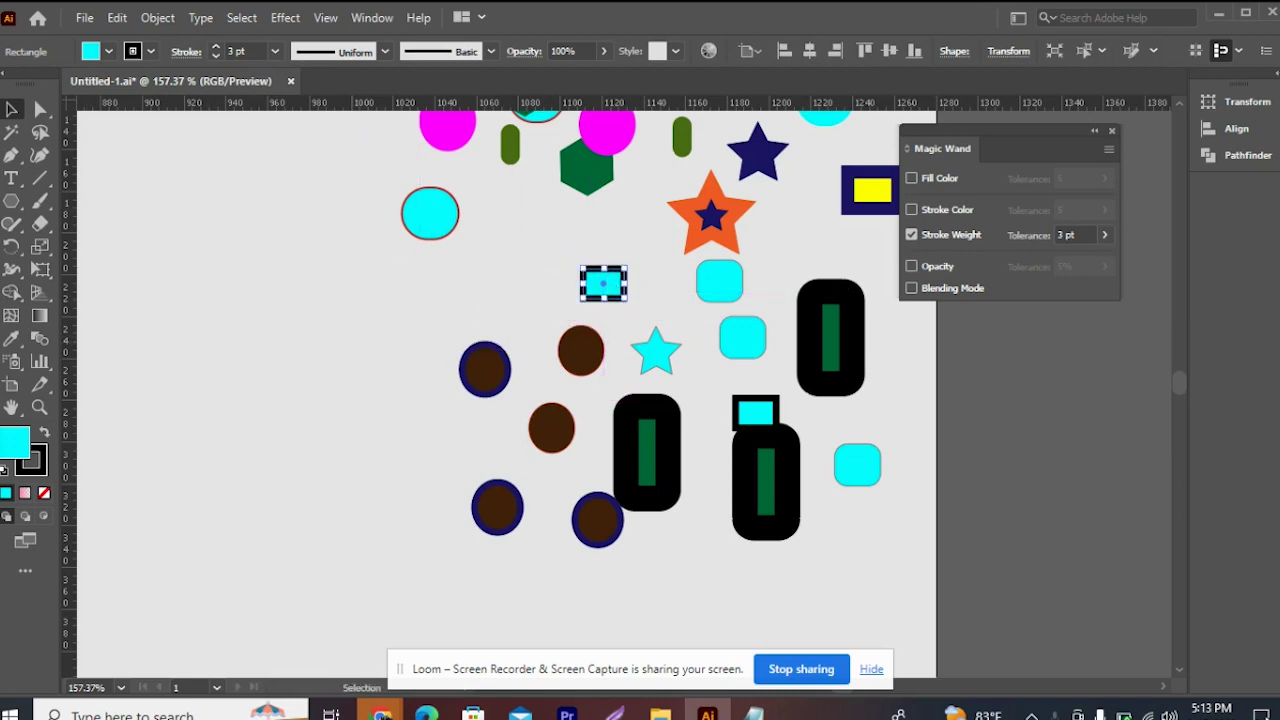
pyautogui.click(13, 135)
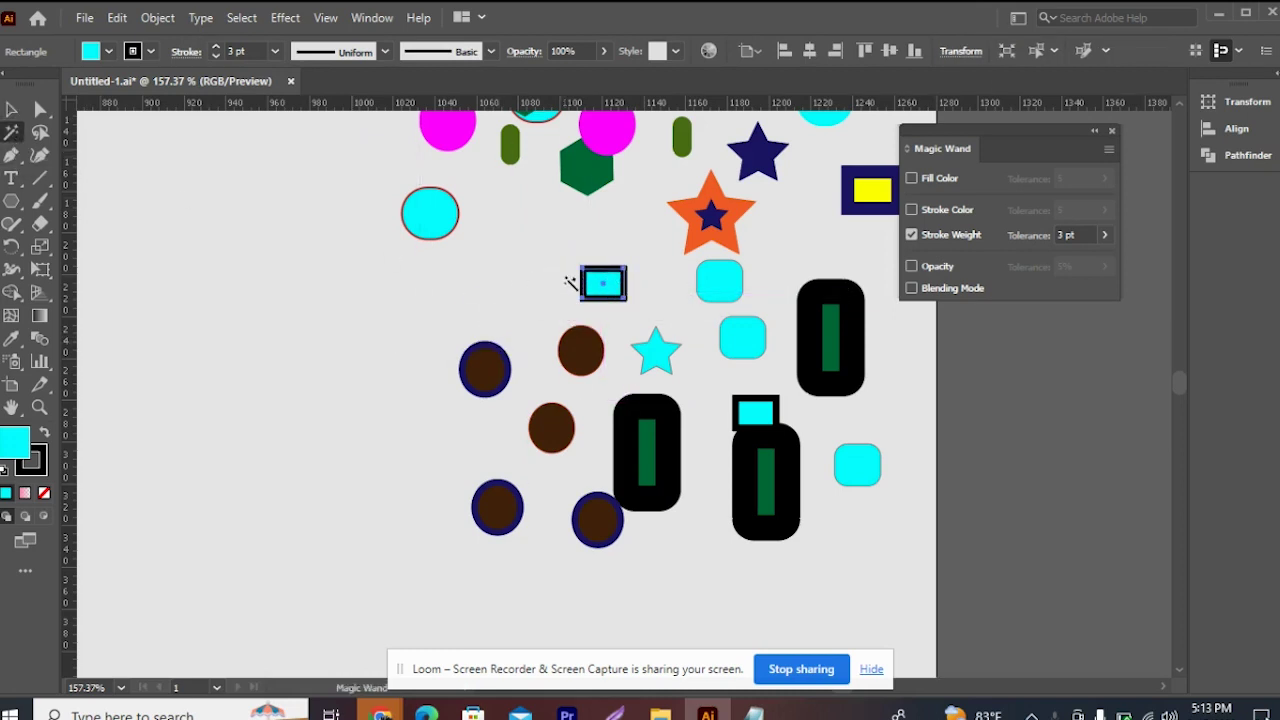
pyautogui.click(603, 283)
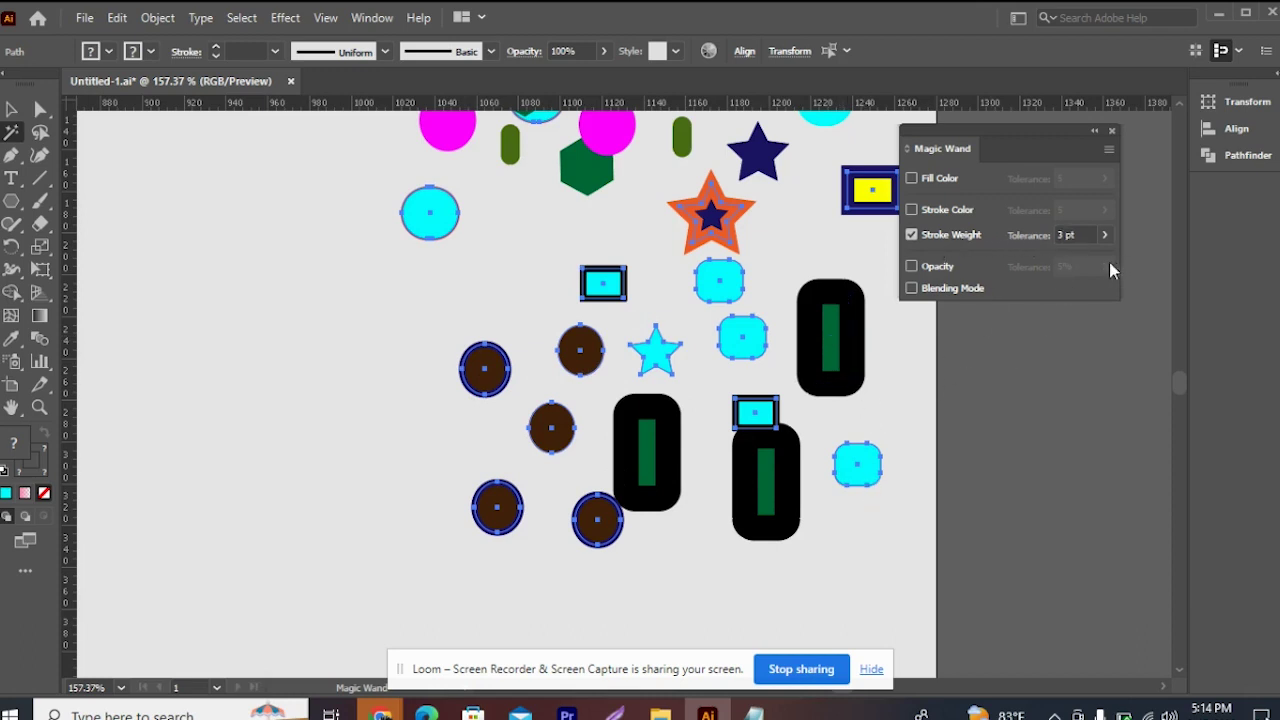
# Set the Magic Wand's stroke weight tolerance to 35 pt and reselect matching objects, sampling the cyan rounded square below the orange star
pyautogui.click(1065, 234)
pyautogui.press('BackSpace')
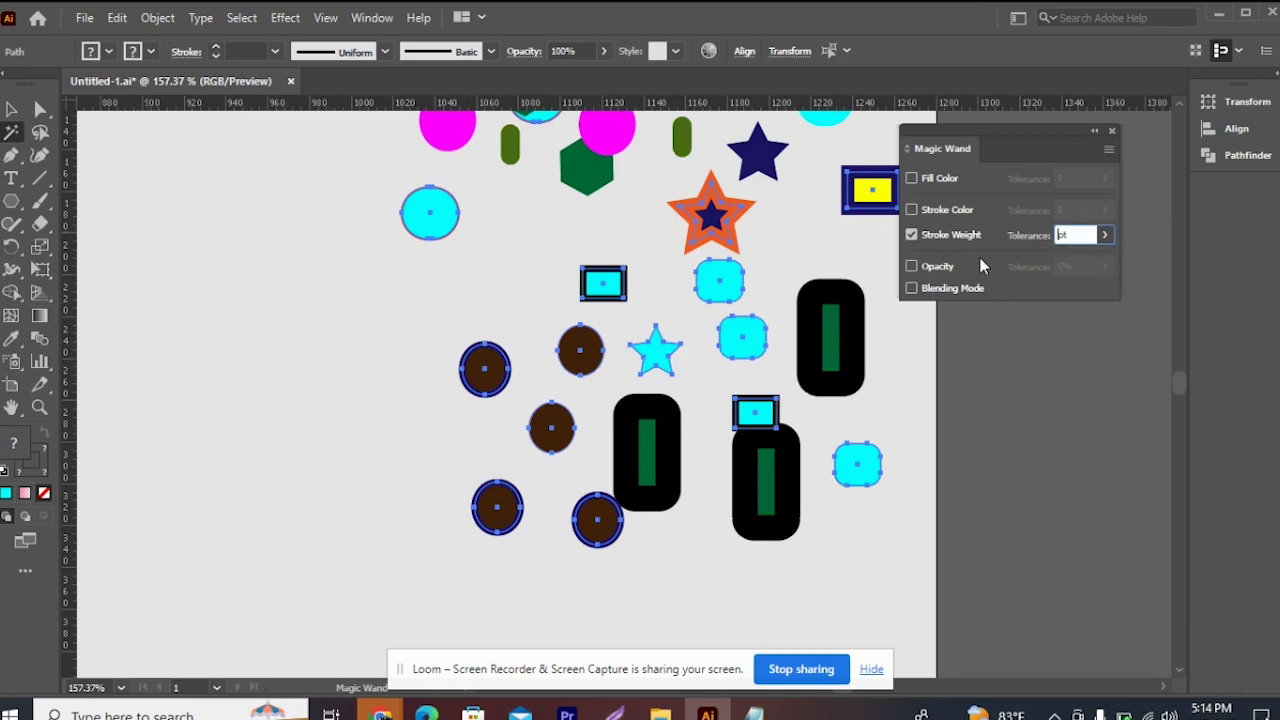
pyautogui.write('35')
pyautogui.press('ctrl')
pyautogui.click(178, 280)
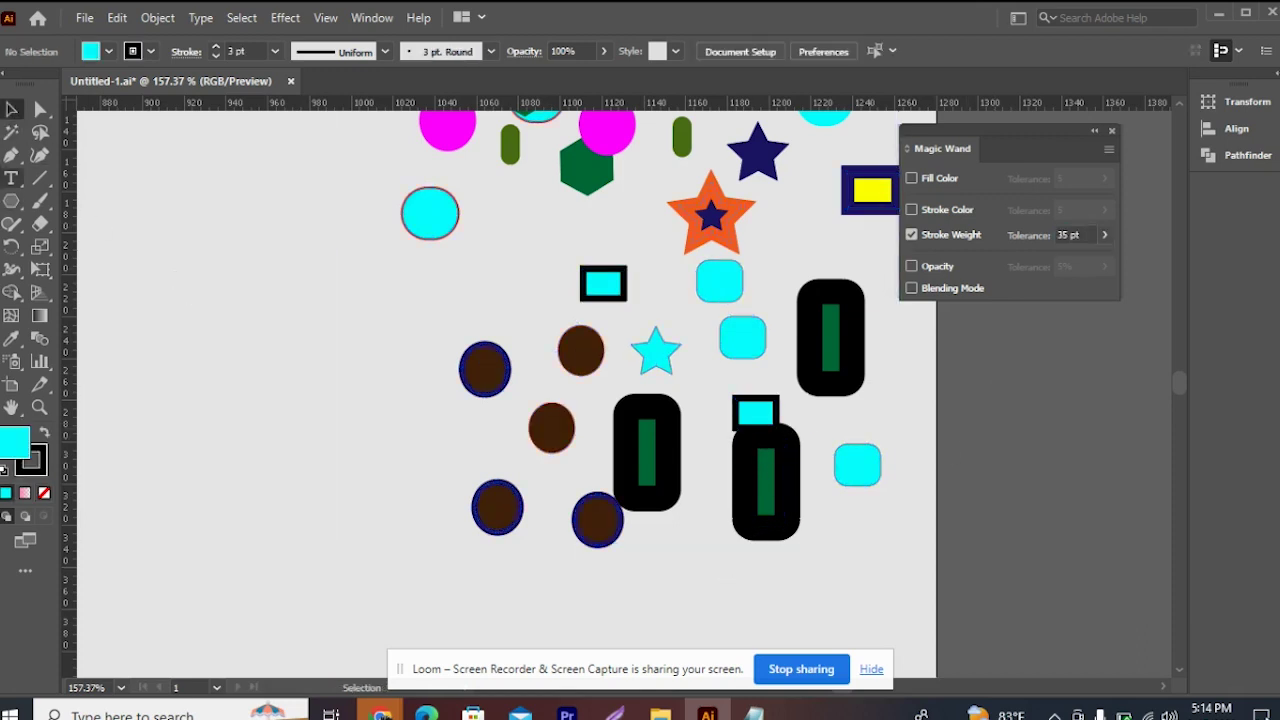
pyautogui.click(10, 133)
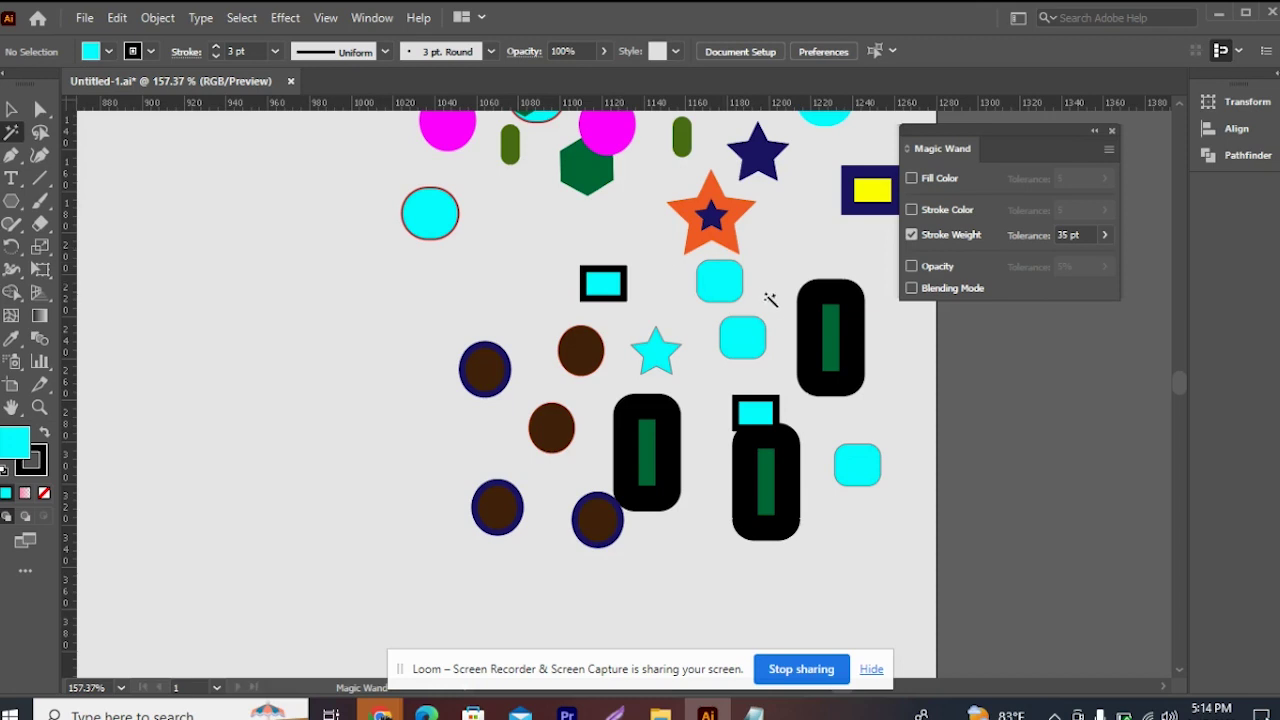
pyautogui.click(710, 265)
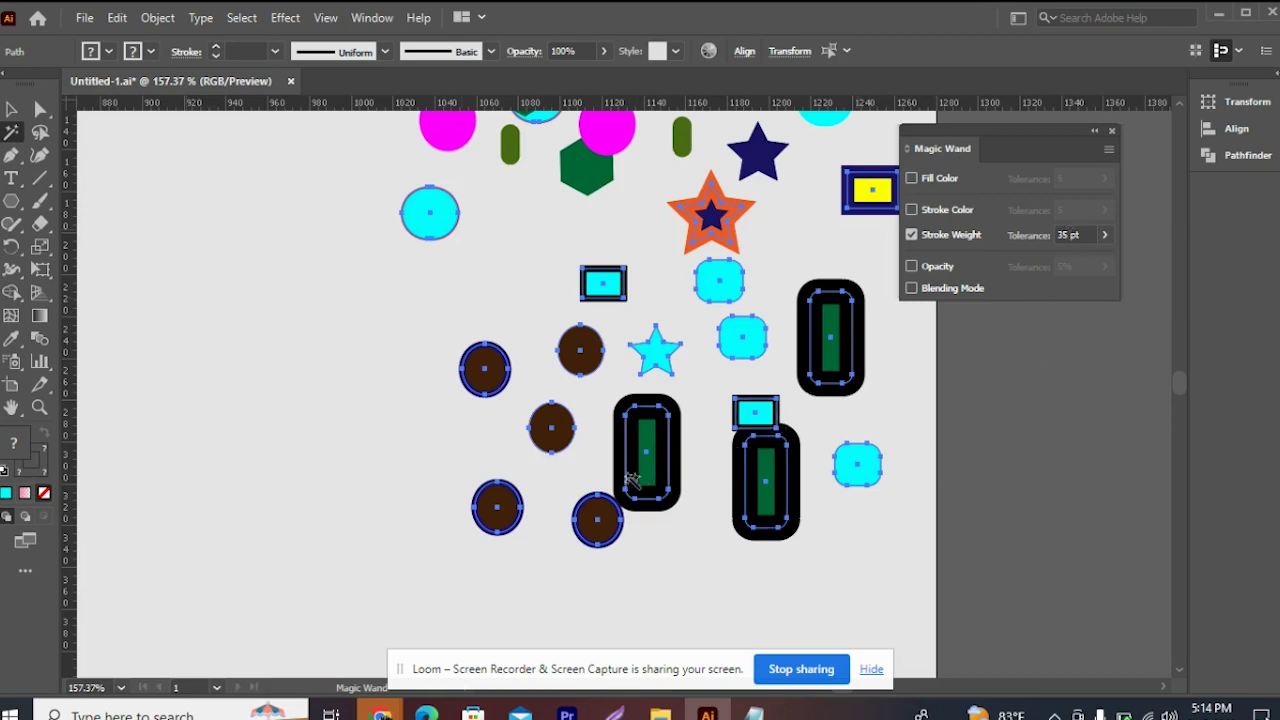
# Clear the selection and set the Magic Wand to match objects by opacity instead of stroke weight
pyautogui.click(11, 109)
pyautogui.click(872, 370)
pyautogui.click(911, 266)
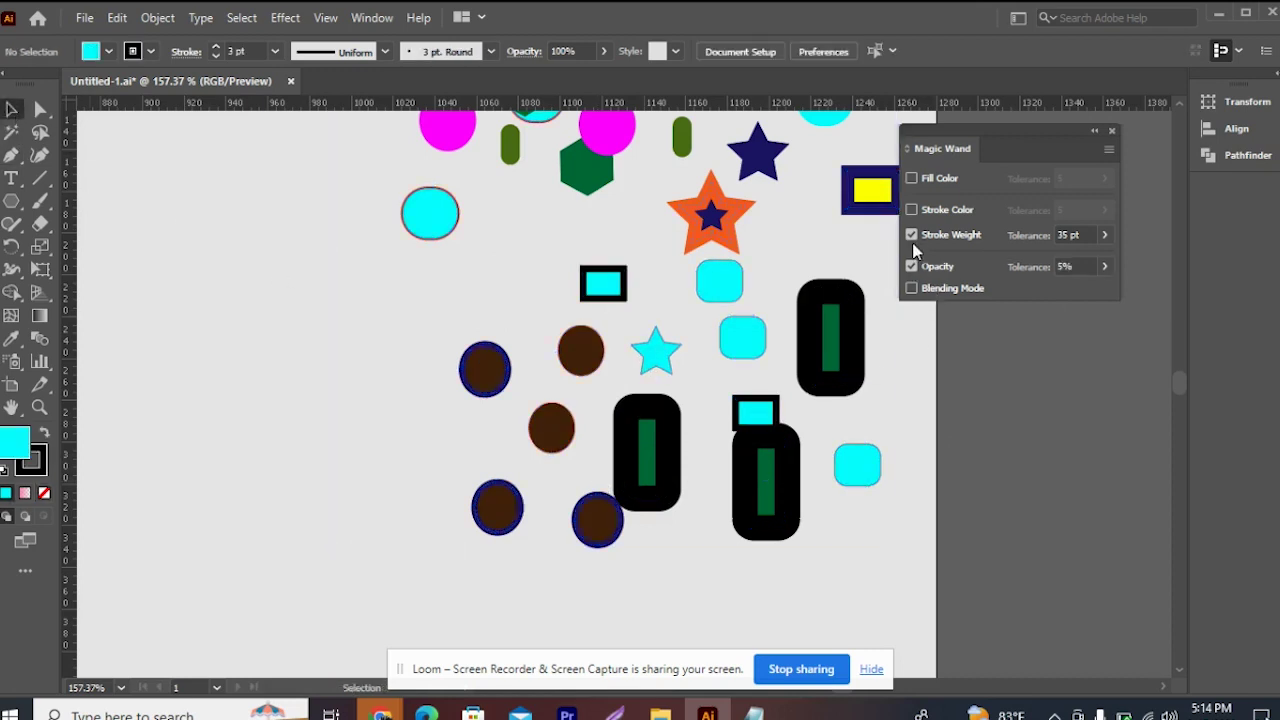
pyautogui.click(911, 234)
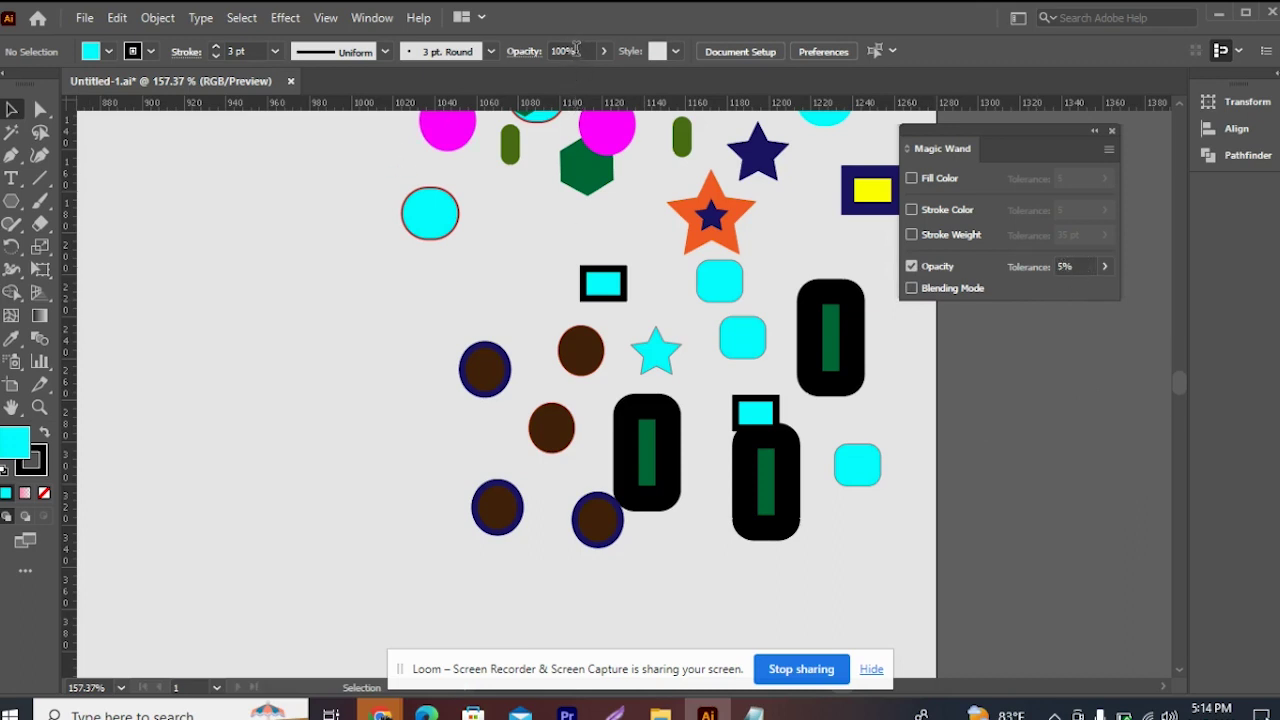
# Select all objects of matching opacity with the Magic Wand, sampling the red-outlined cyan circle, and clear the selection after checking it
pyautogui.click(11, 132)
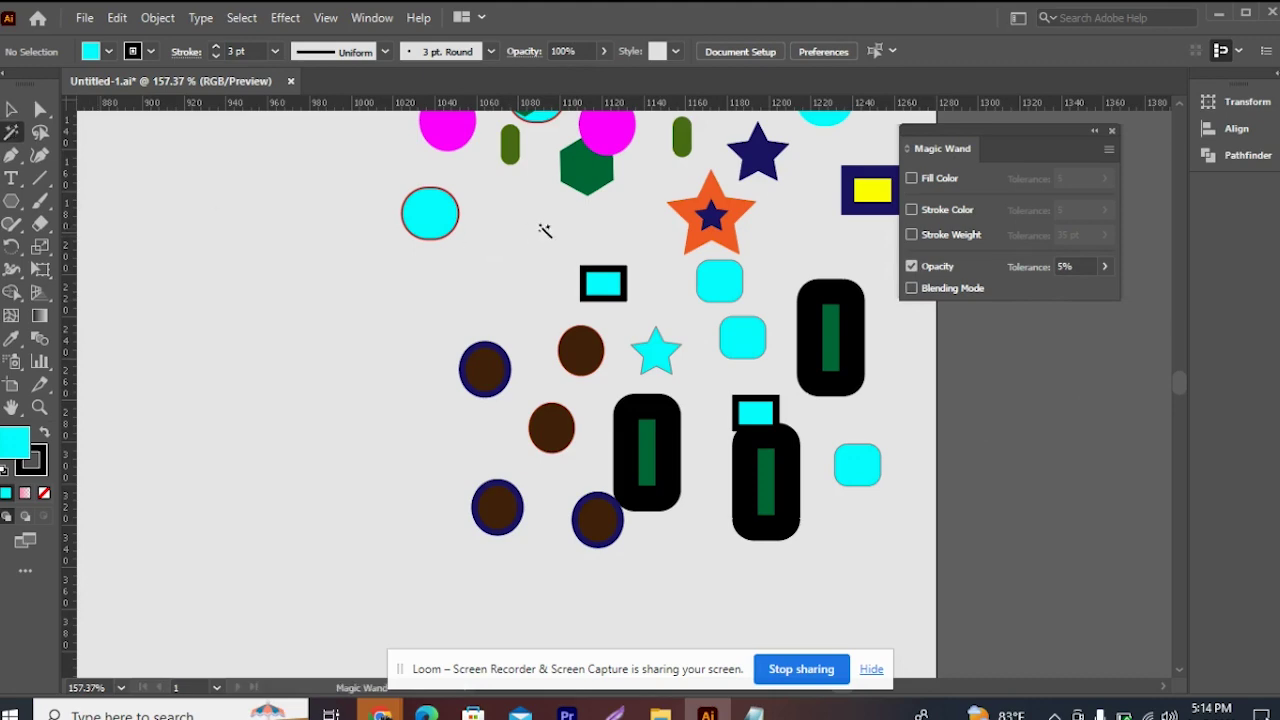
pyautogui.click(450, 211)
pyautogui.moveTo(711, 380); pyautogui.dragTo(354, 415)
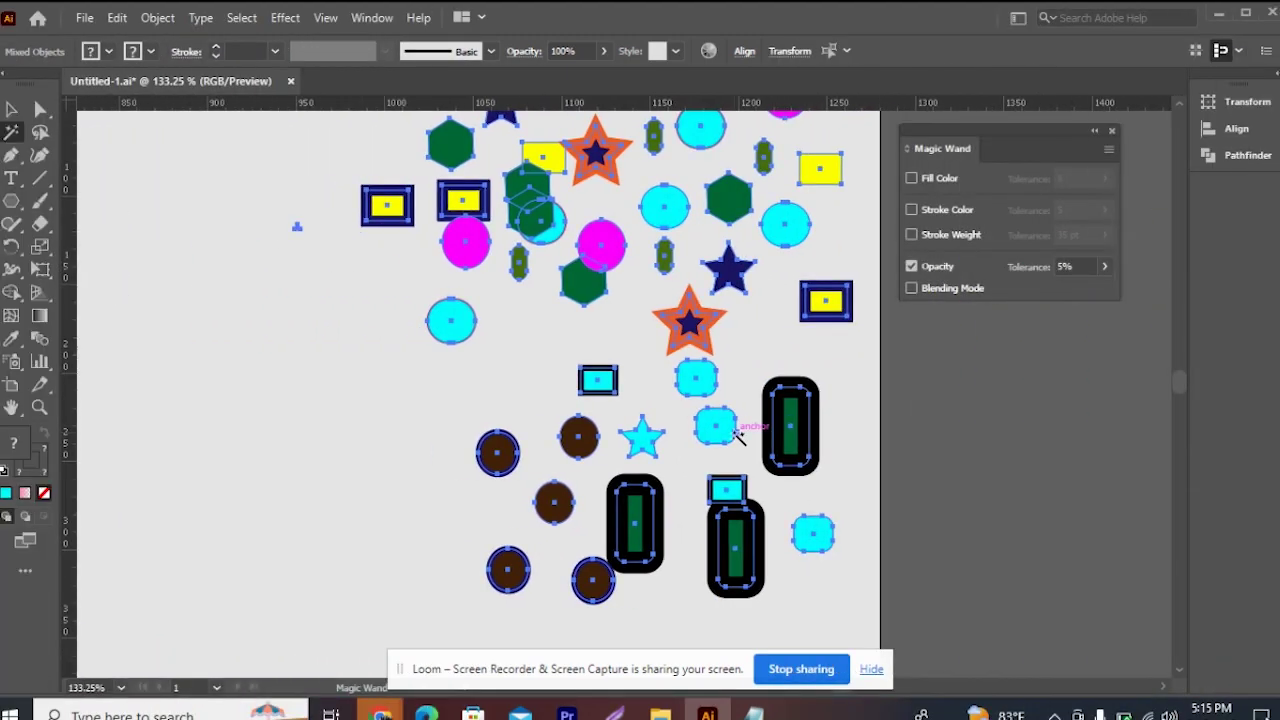
pyautogui.press('ctrl')
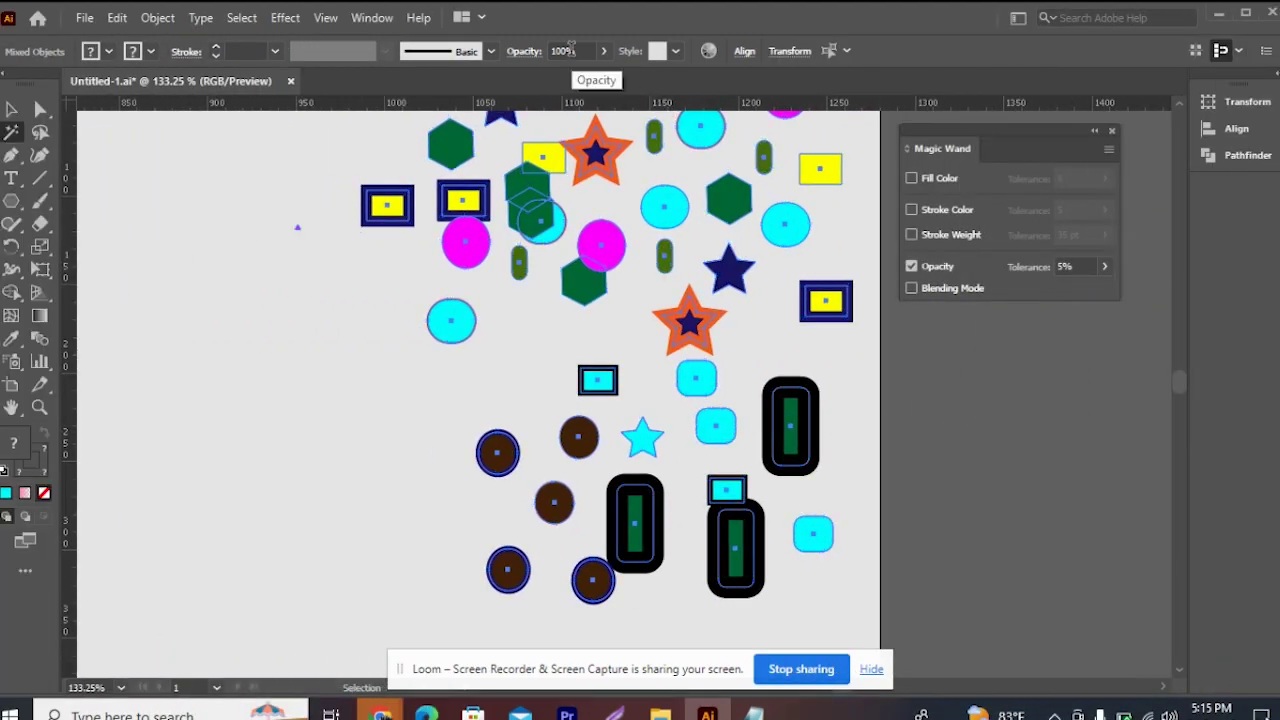
pyautogui.click(582, 296)
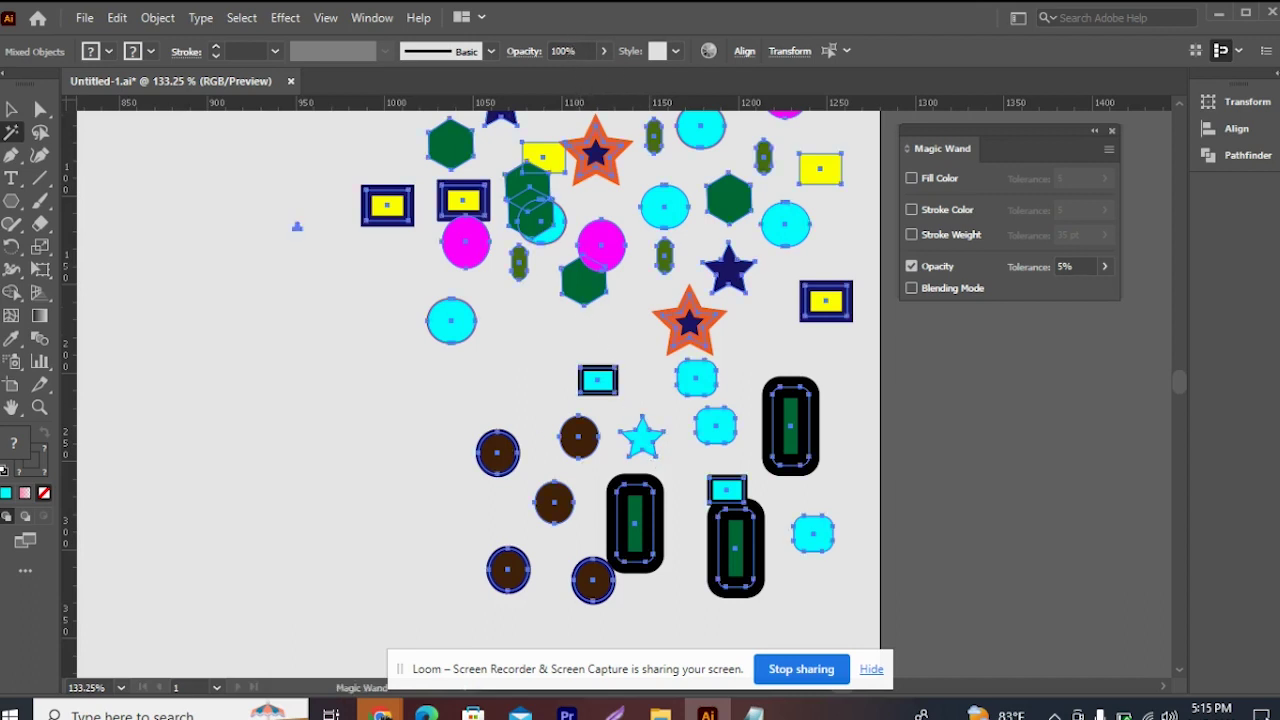
pyautogui.click(246, 334)
pyautogui.click(9, 110)
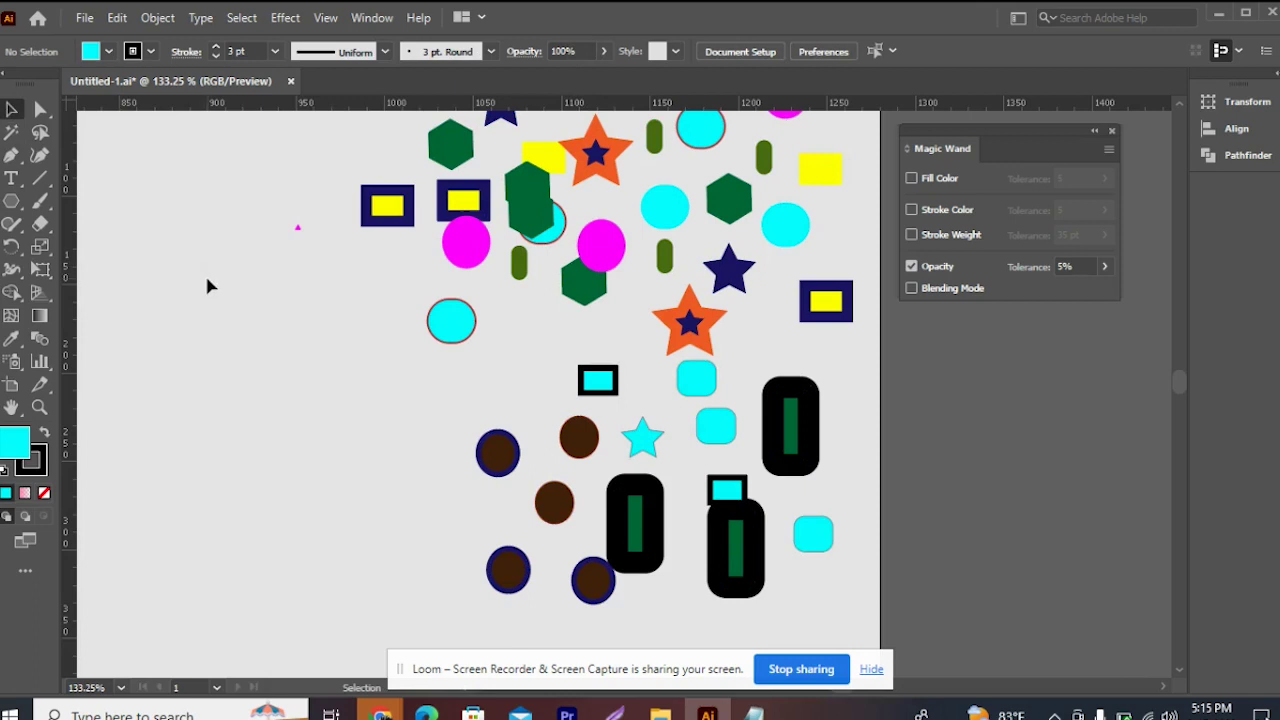
pyautogui.click(911, 289)
pyautogui.scroll(2, 341, 448)
pyautogui.moveTo(903, 412); pyautogui.dragTo(543, 429)
pyautogui.scroll(-10, 660, 478)
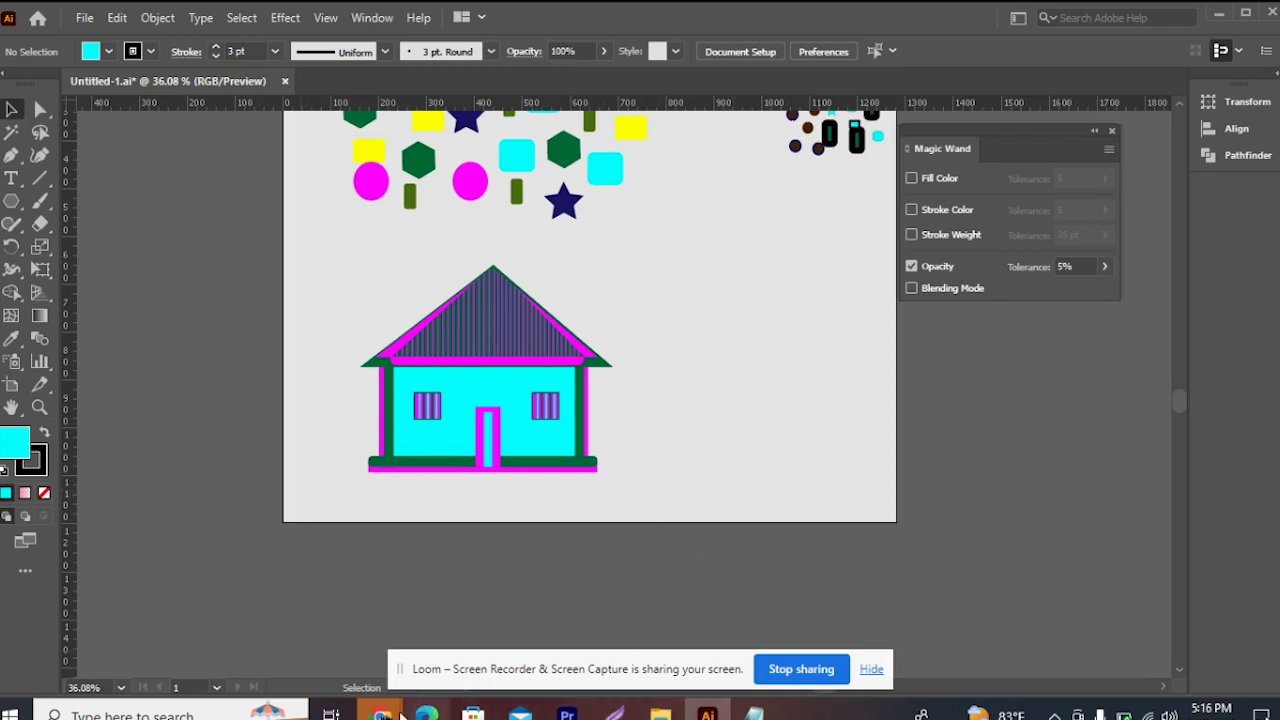
pyautogui.moveTo(384, 714)
pyautogui.click(363, 655)
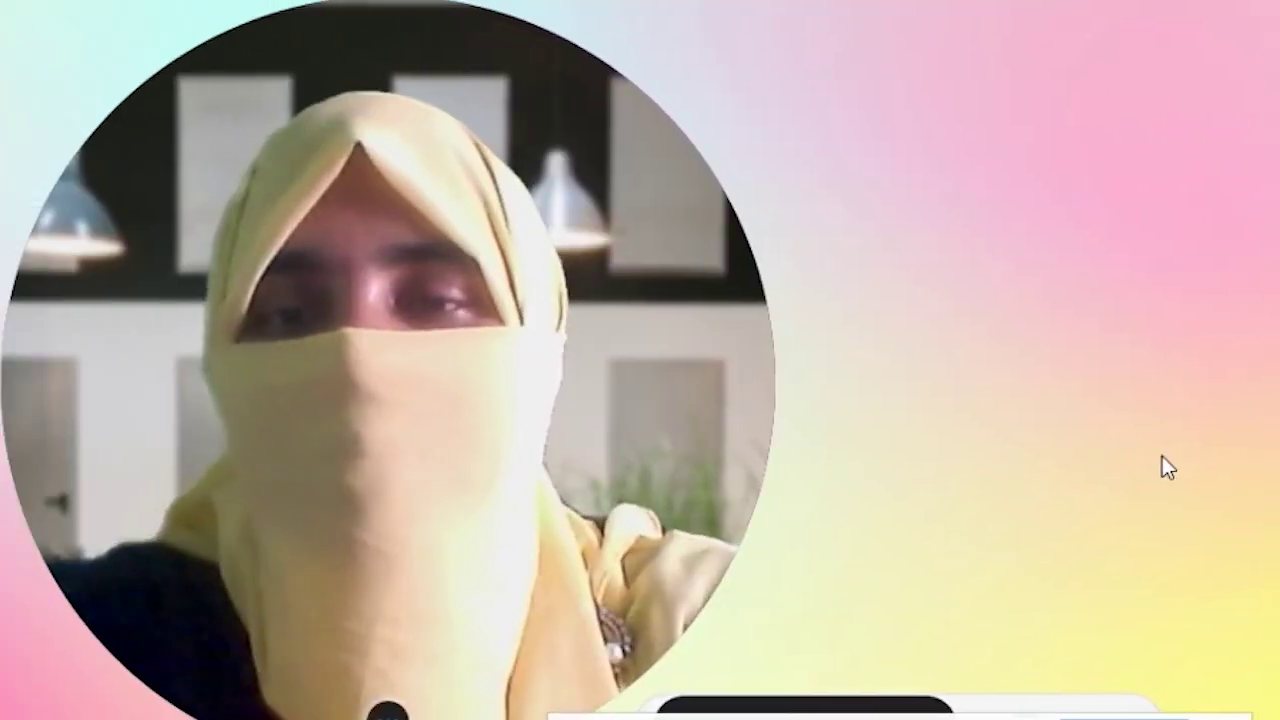